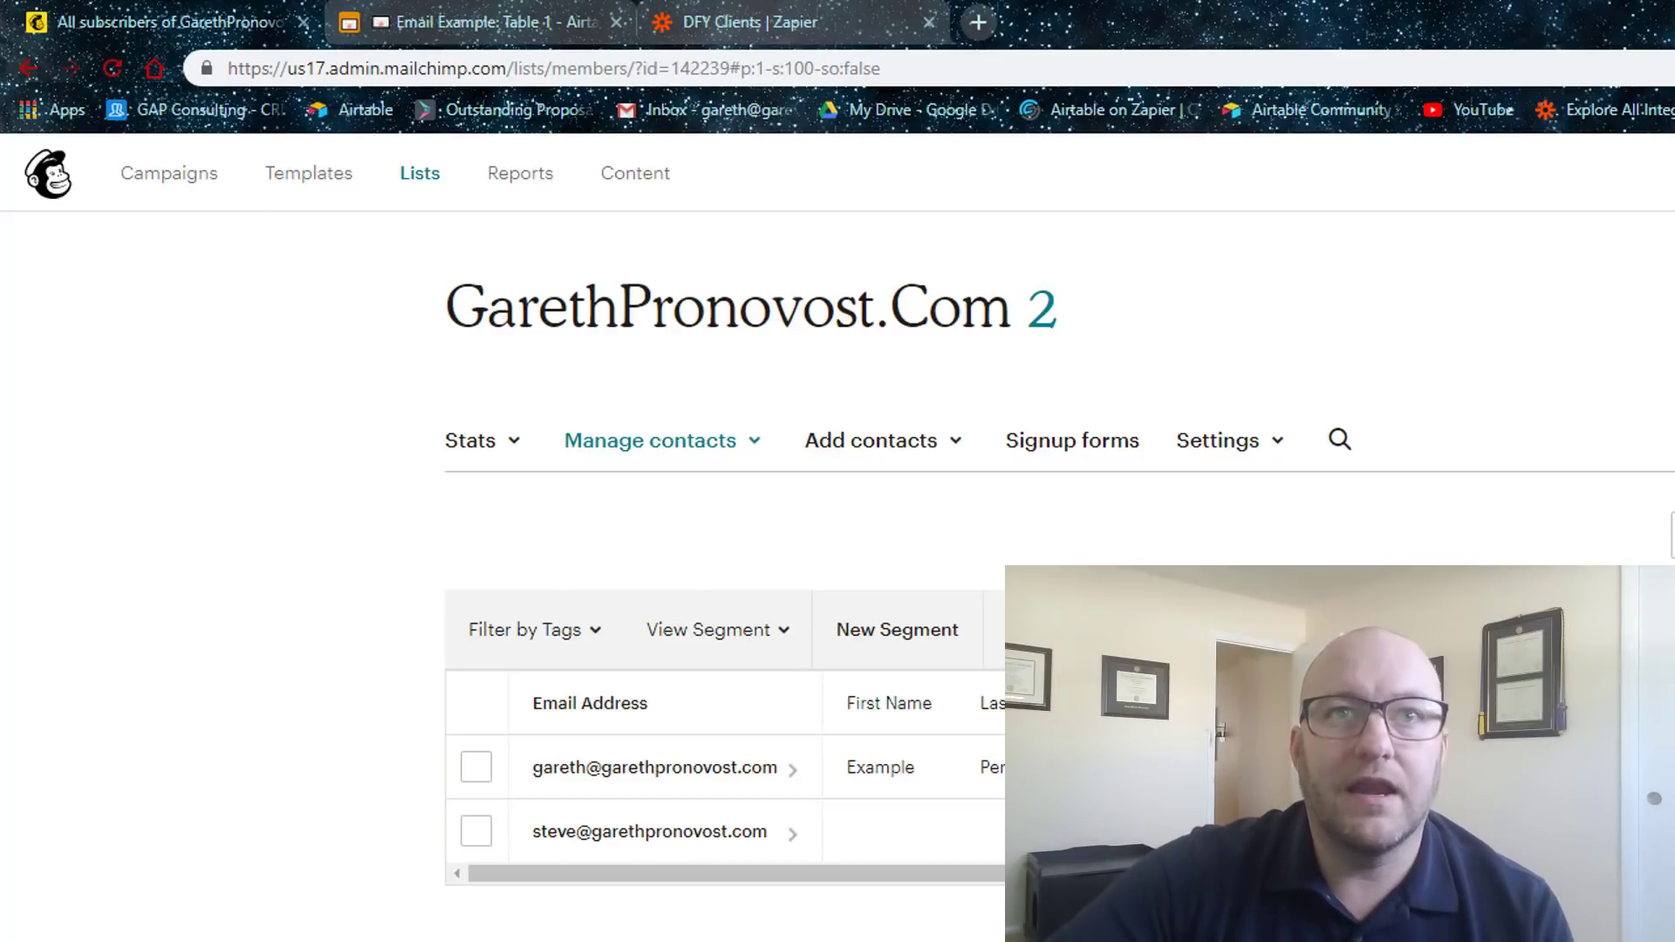
Step: Check the Client Type groups under Mailchimp's Manage contacts after glancing at the Airtable and Zapier tabs
{"action": "left_click", "coordinate": [463, 22]}
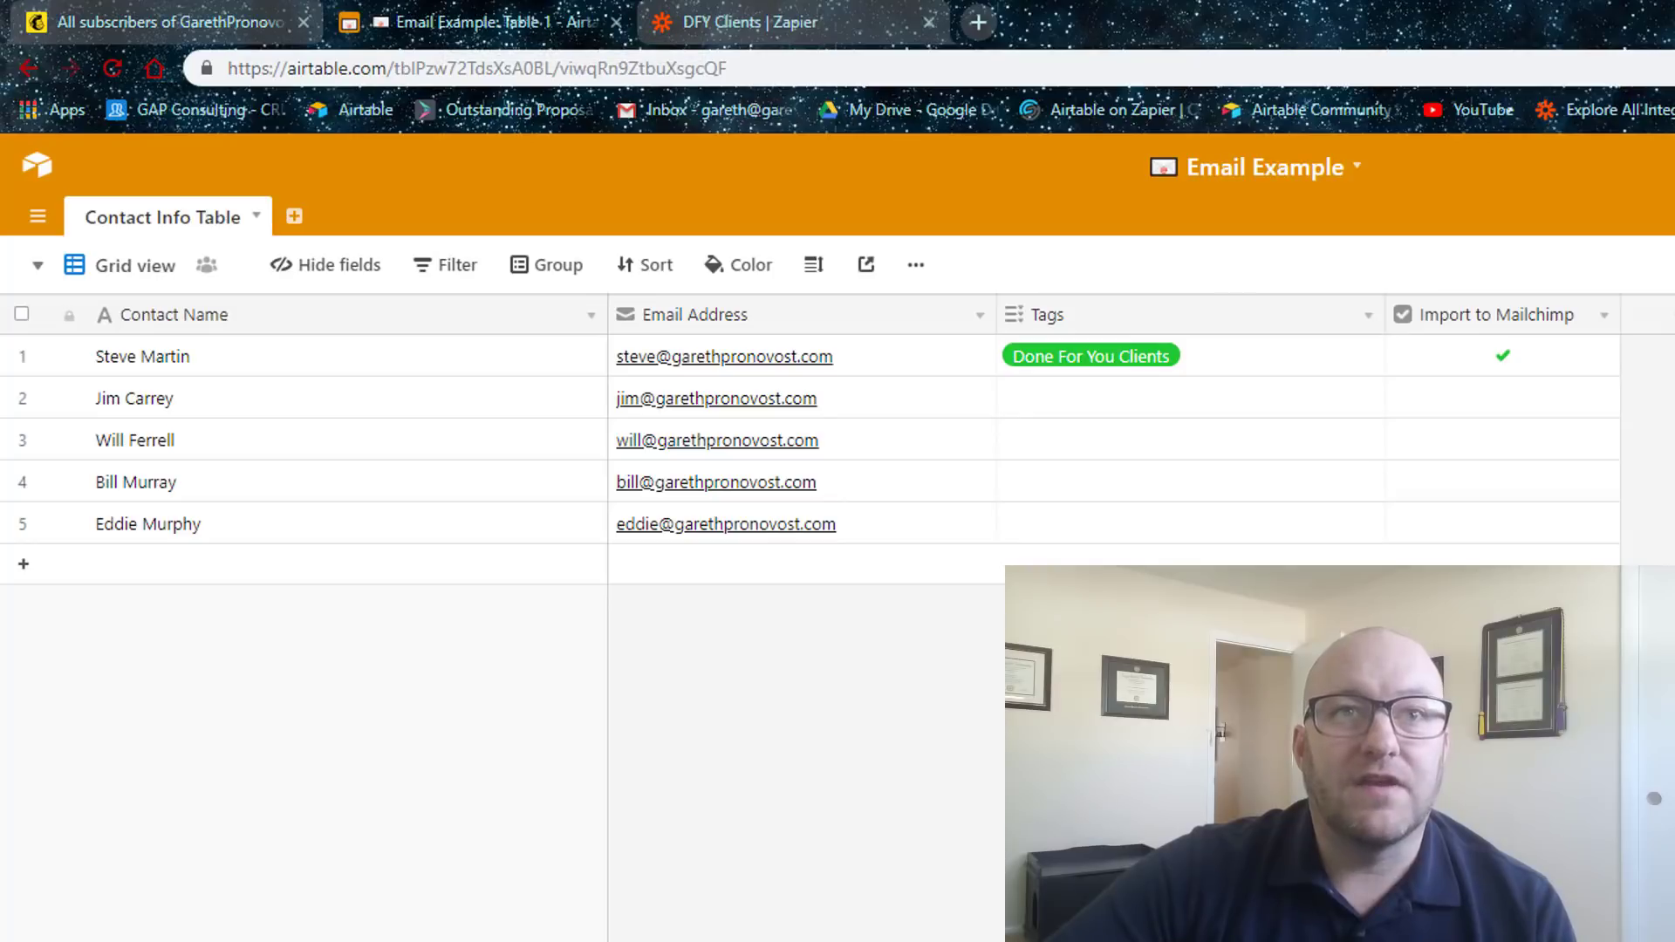
{"action": "left_click", "coordinate": [746, 26]}
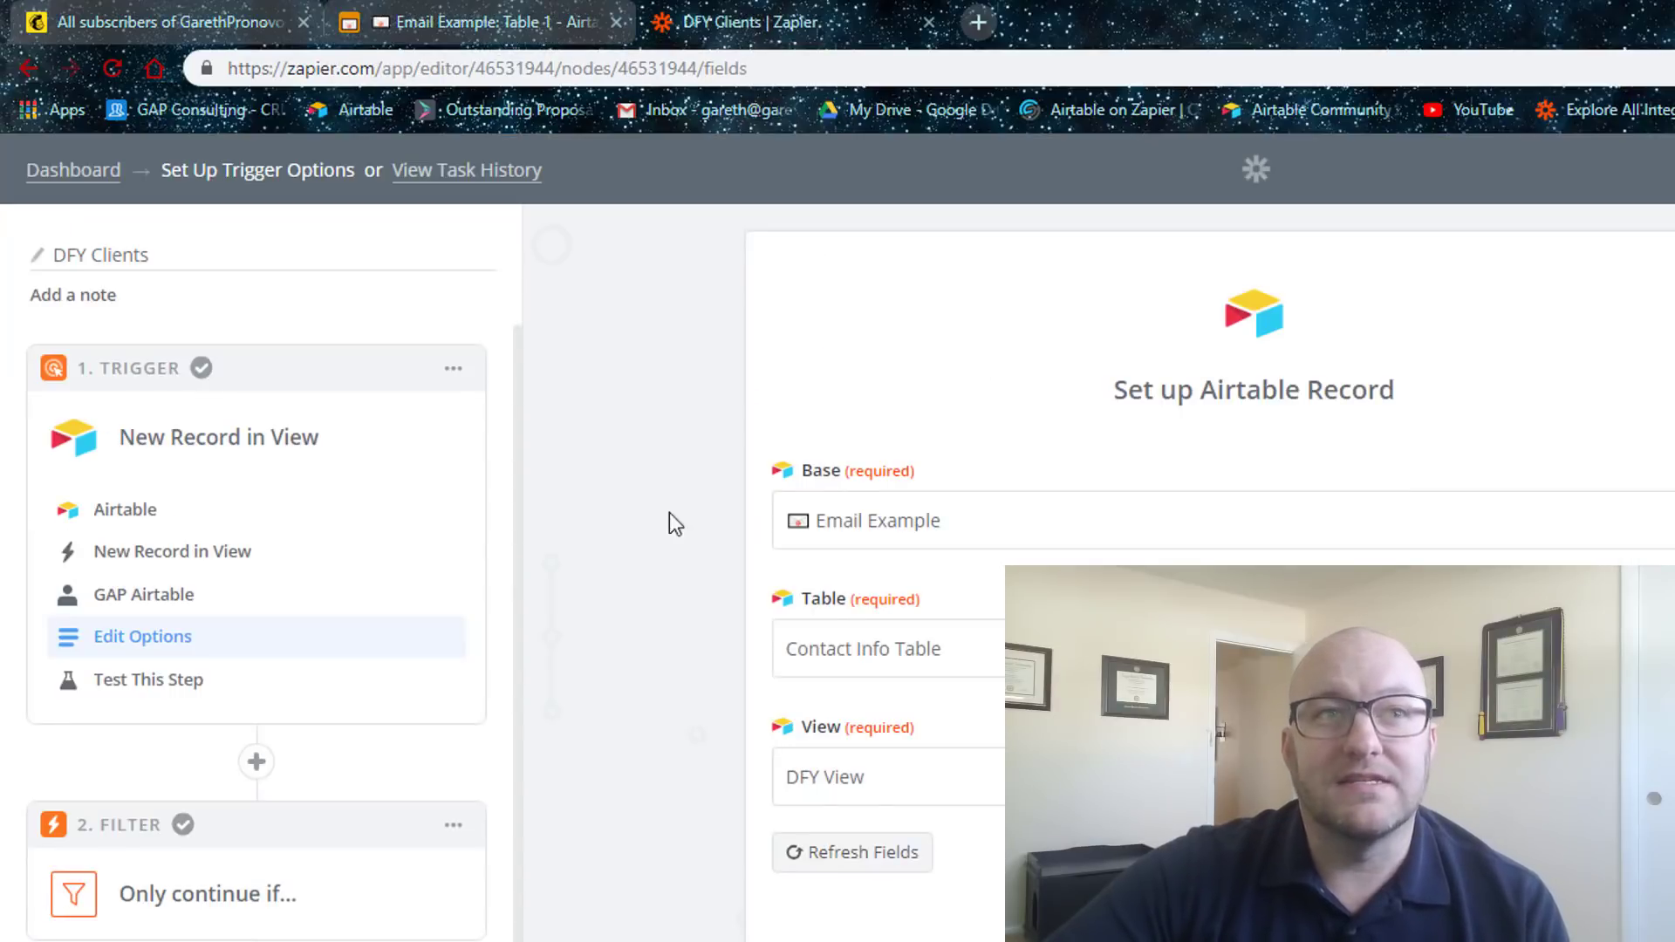
{"action": "left_click", "coordinate": [161, 26]}
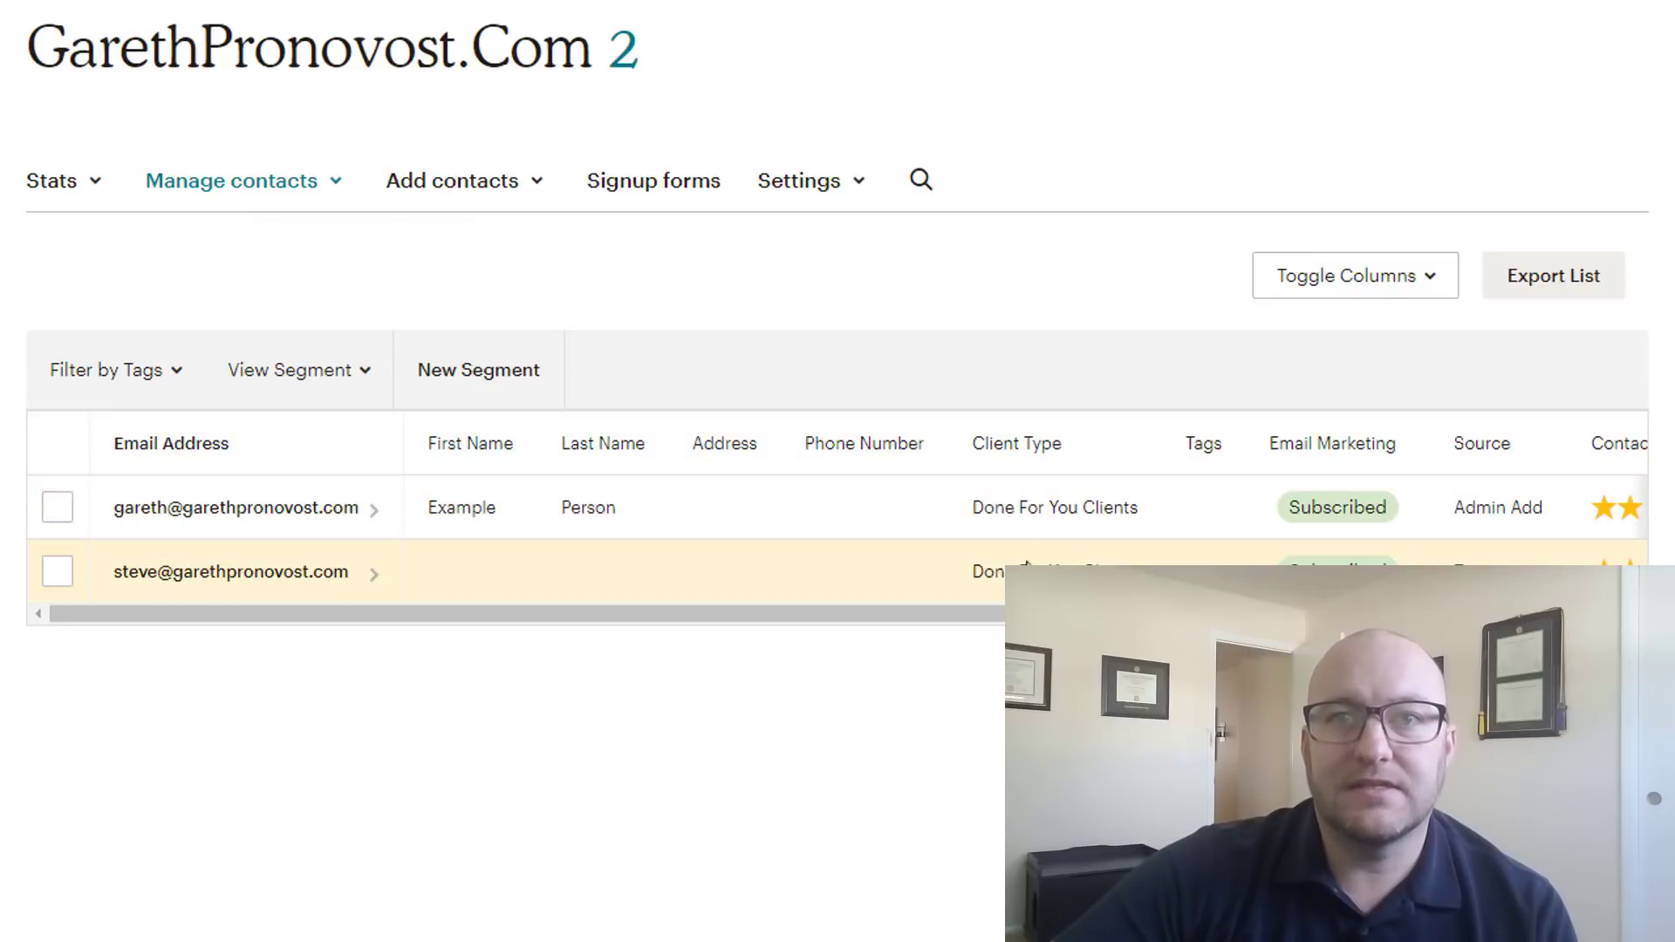
{"action": "left_click", "coordinate": [242, 207]}
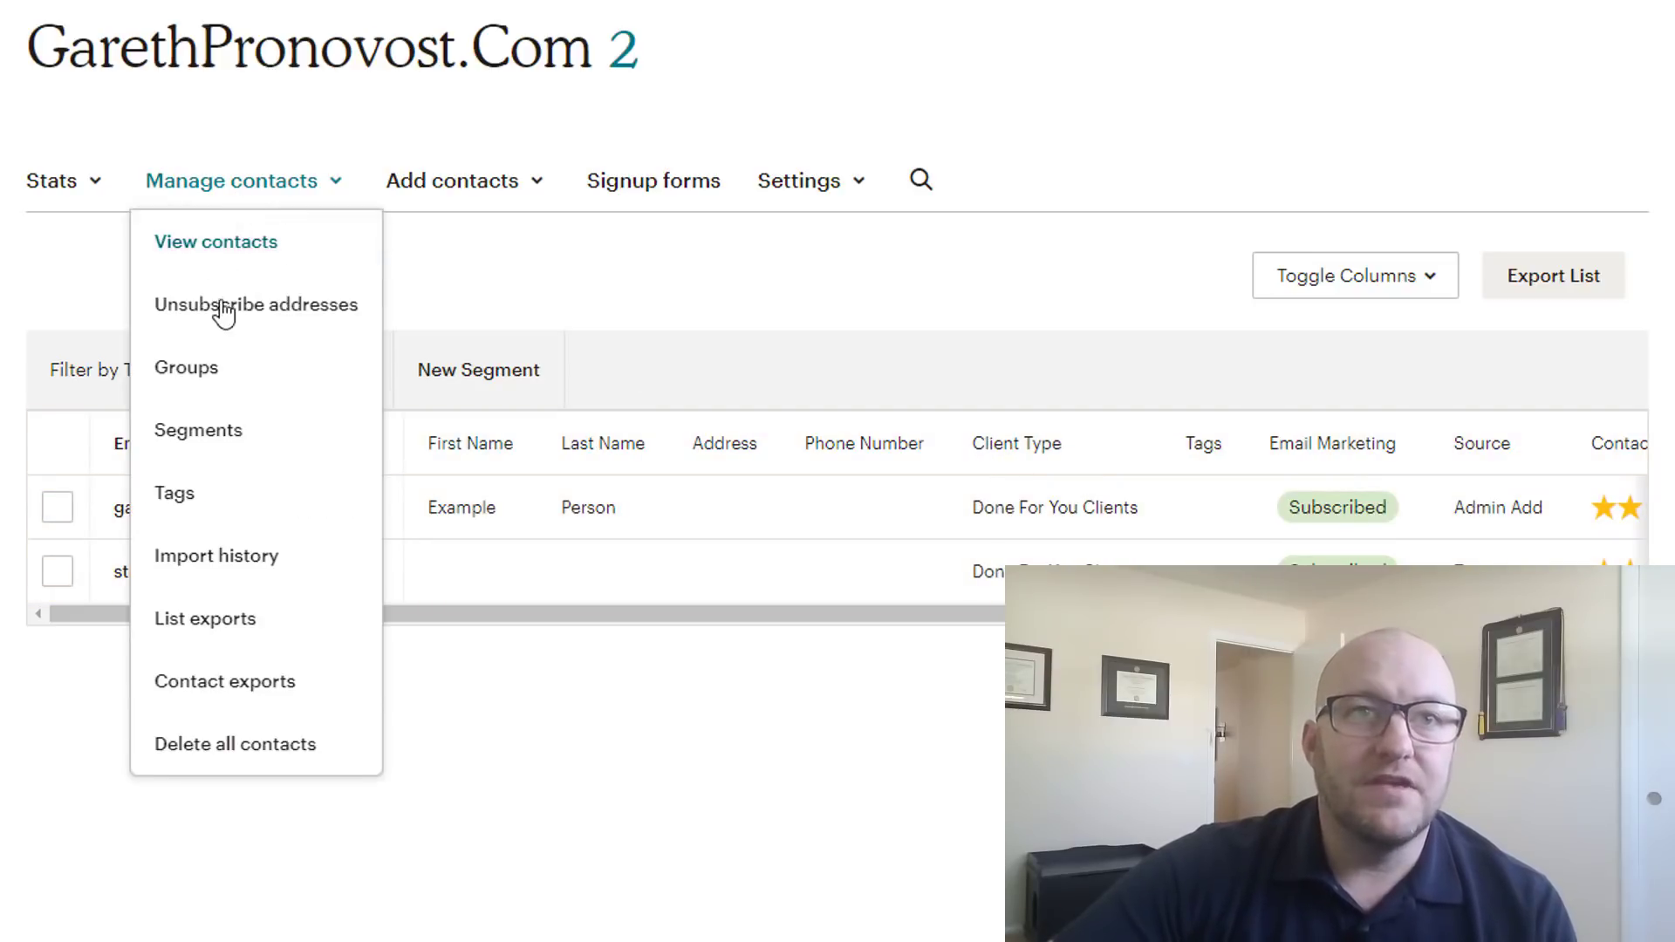
{"action": "left_click", "coordinate": [206, 382]}
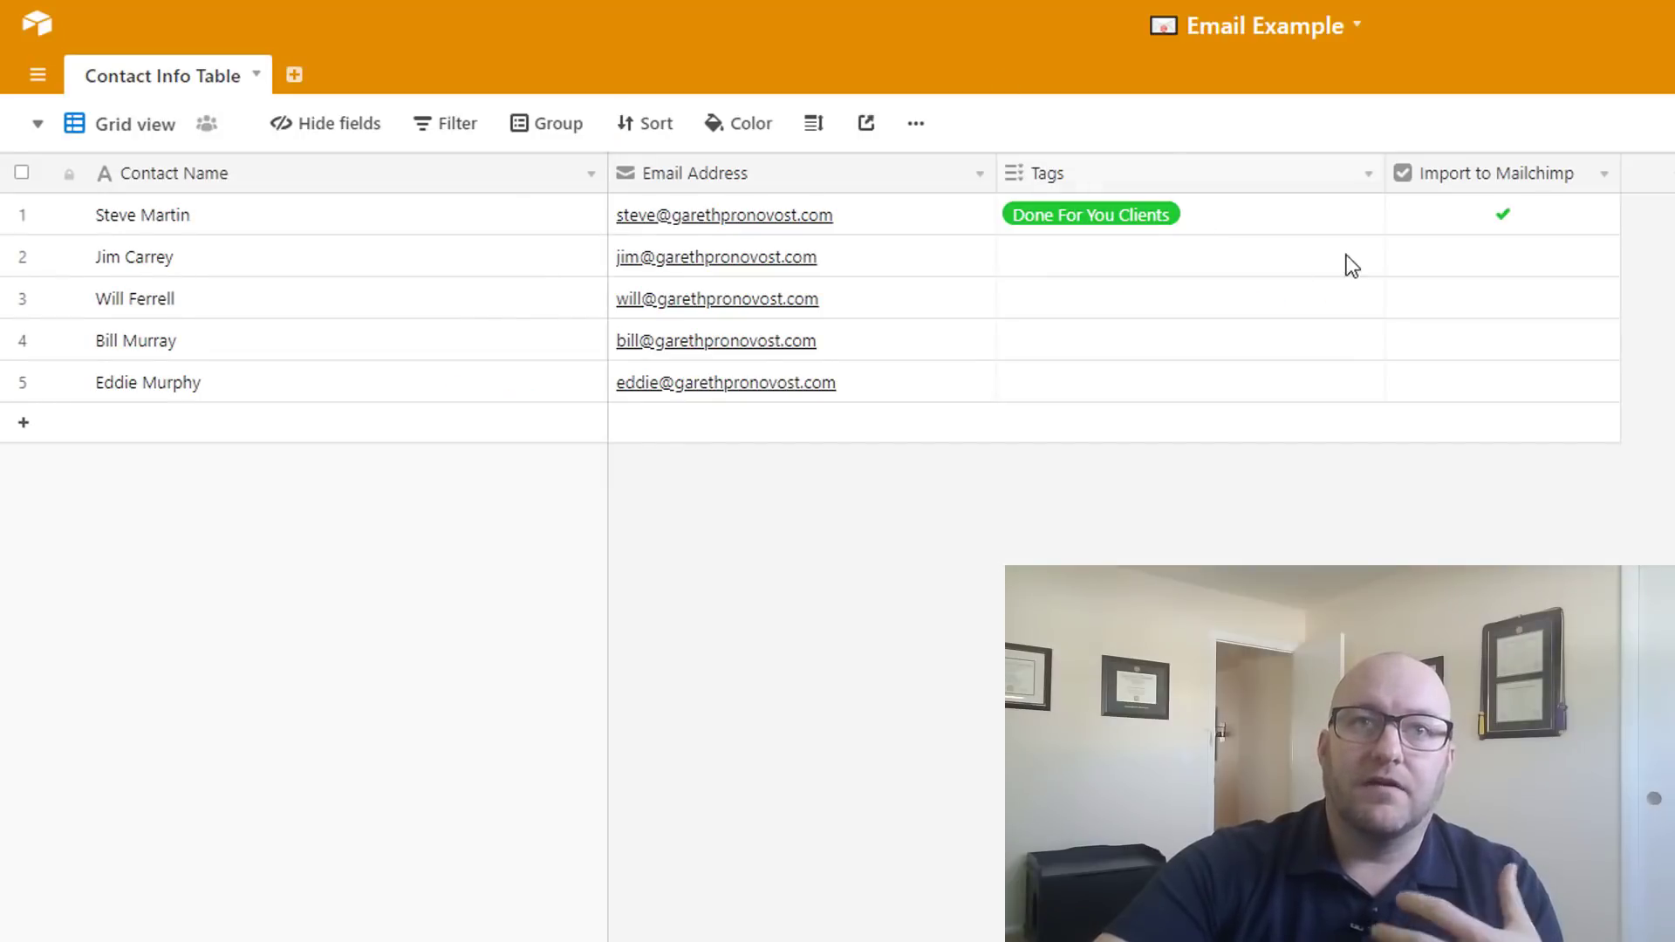
Step: Show the Tags multiple-select options: Done For You Clients, Hourly Clients and Content Lovers
{"action": "left_click", "coordinate": [1367, 174]}
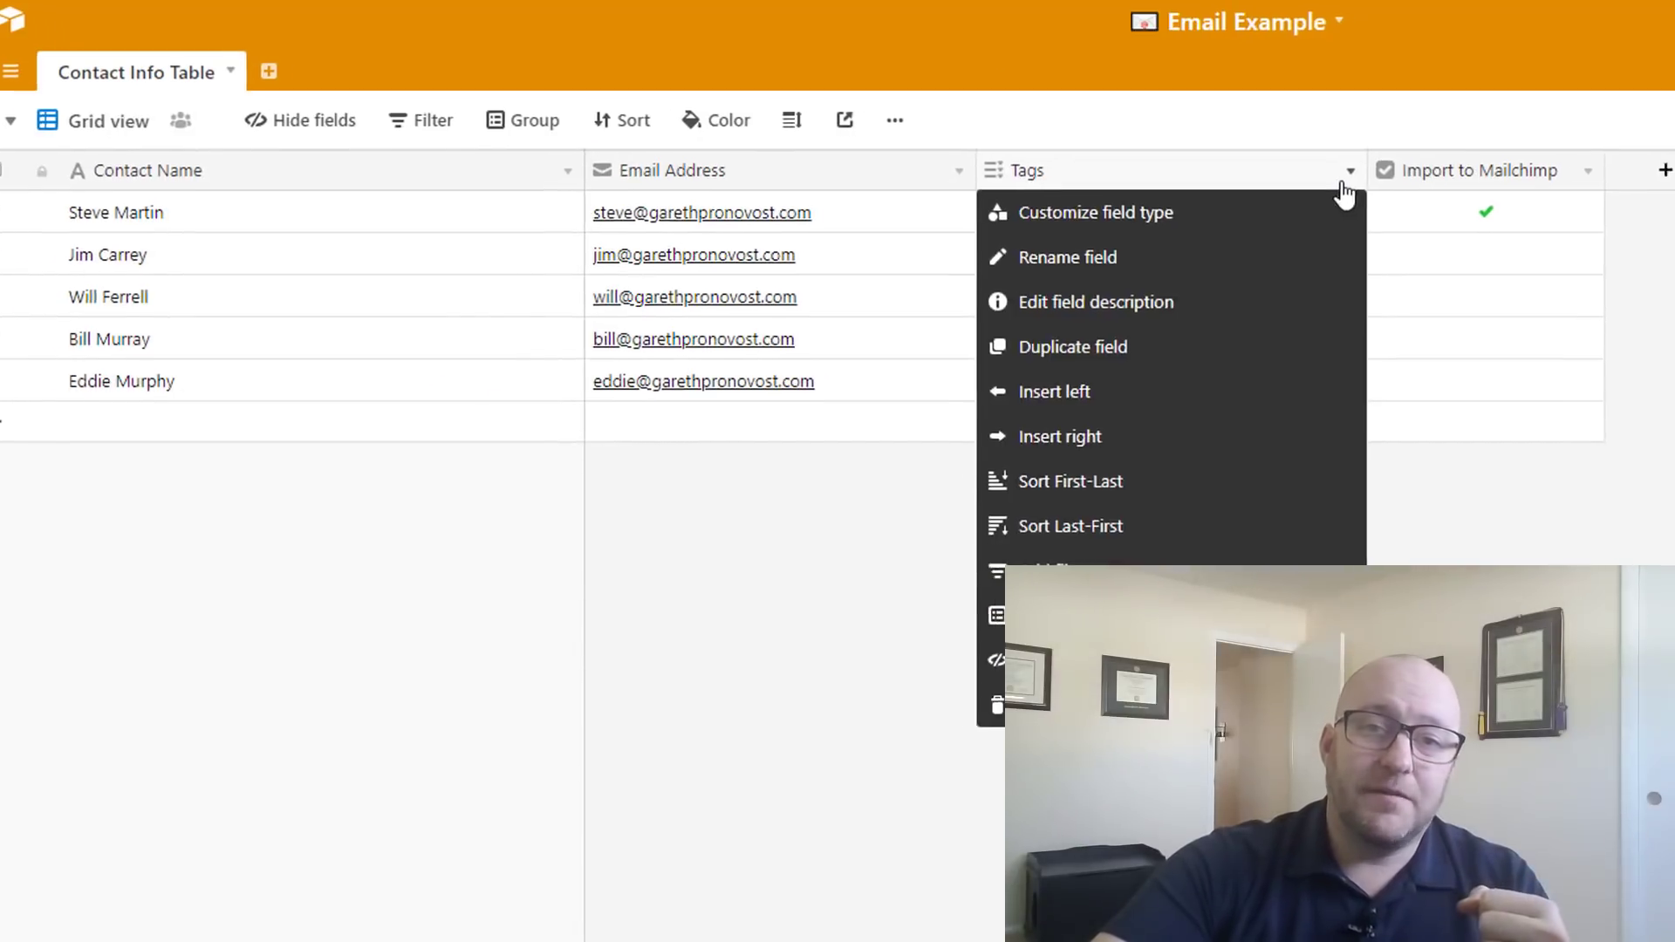
{"action": "left_click", "coordinate": [1271, 219]}
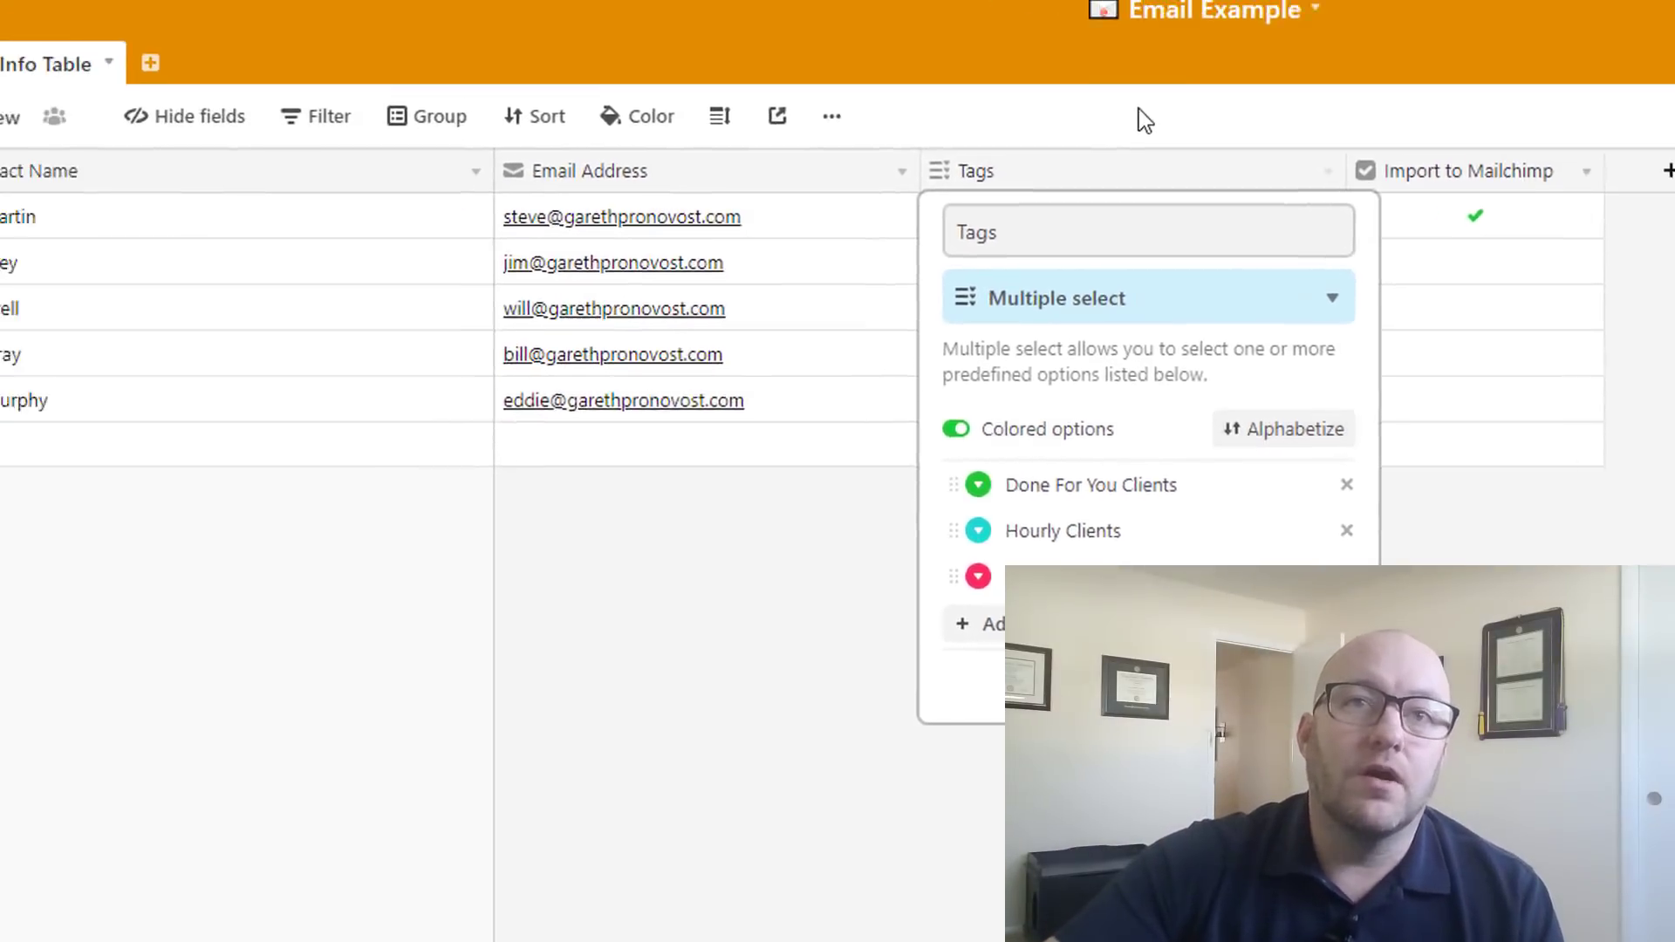
Step: Dismiss the Tags field settings to show the Contact Info Table grid again
{"action": "left_click", "coordinate": [1139, 108]}
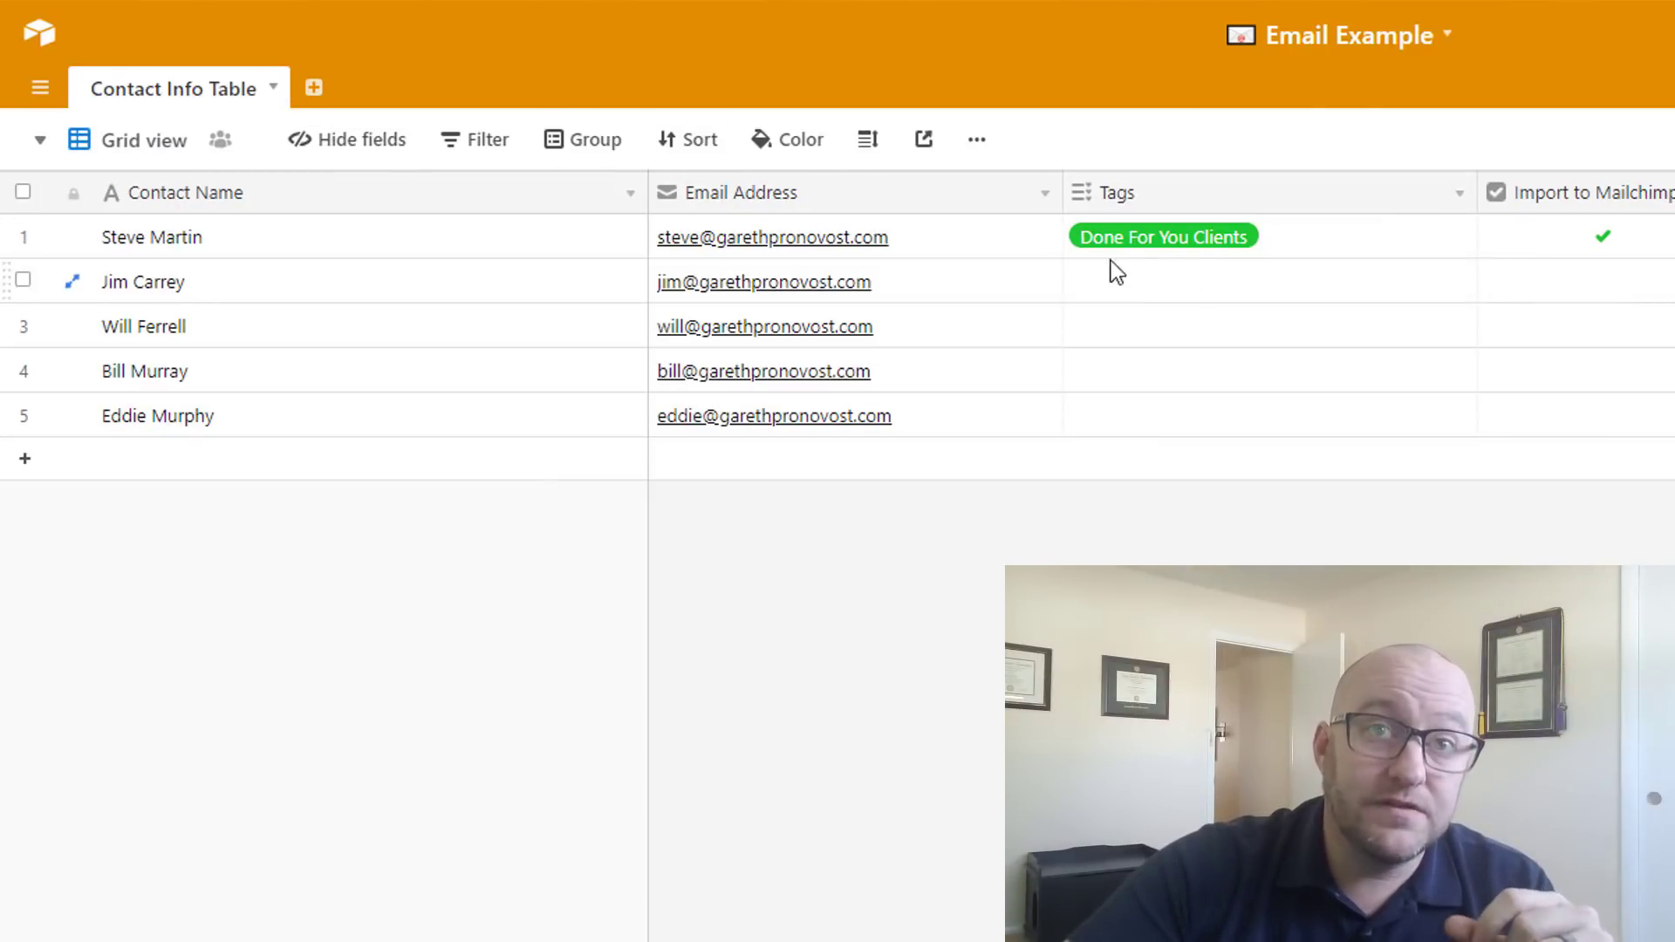
Step: Switch to DFY View and look over its two filter conditions
{"action": "left_click", "coordinate": [149, 140]}
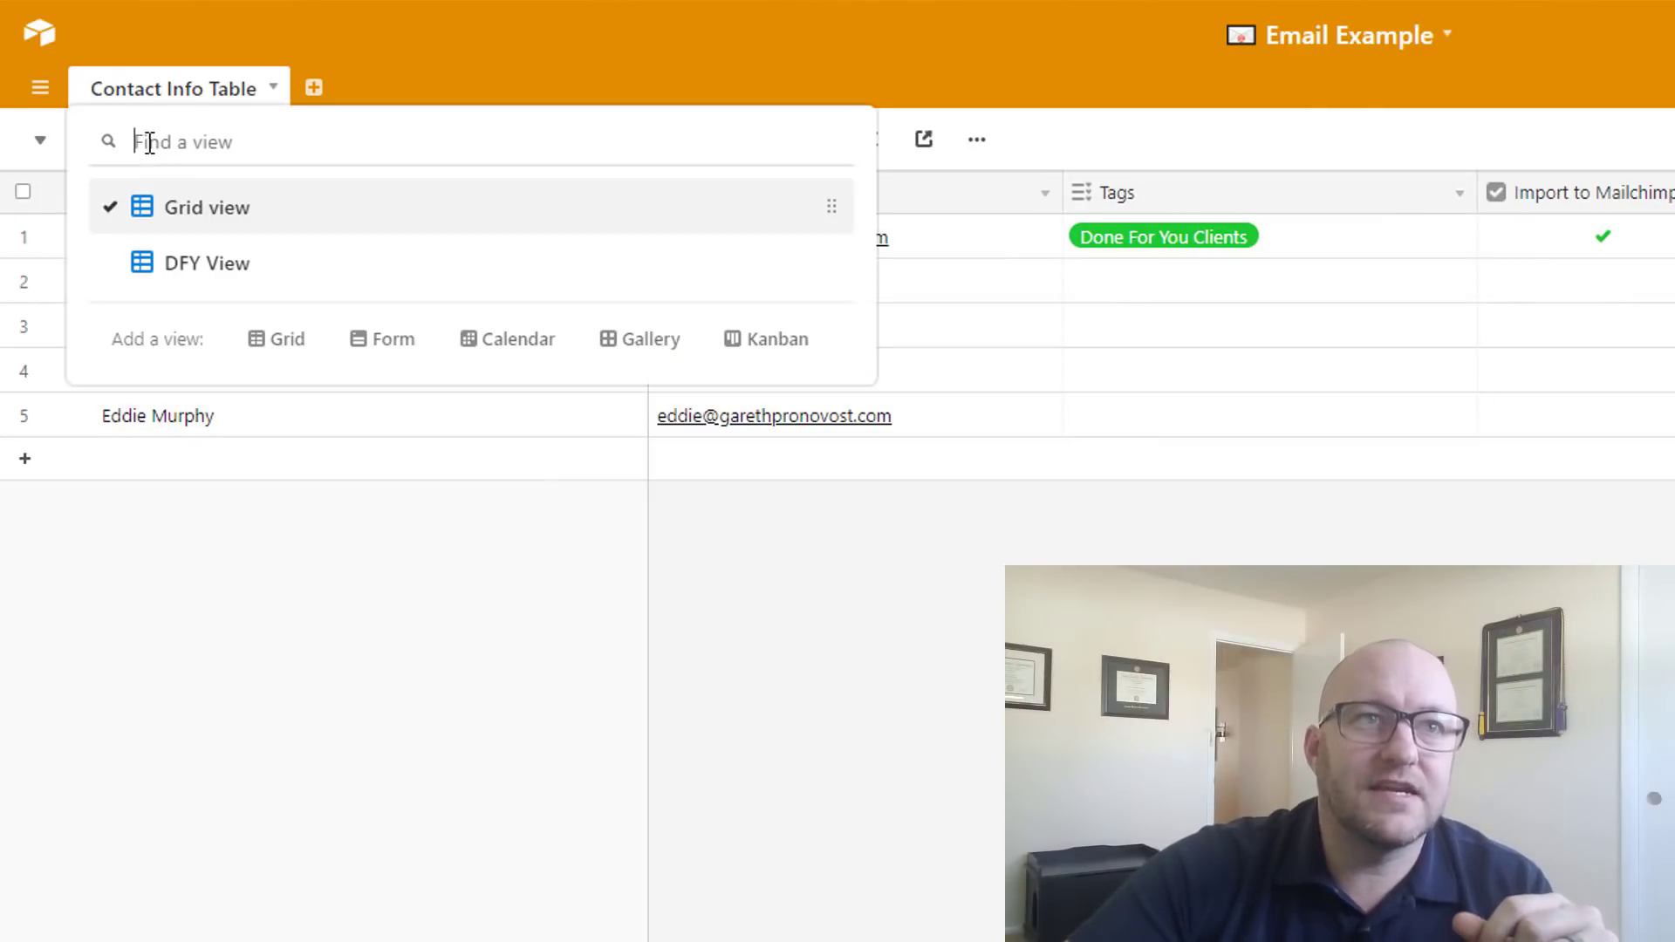
{"action": "left_click", "coordinate": [188, 278]}
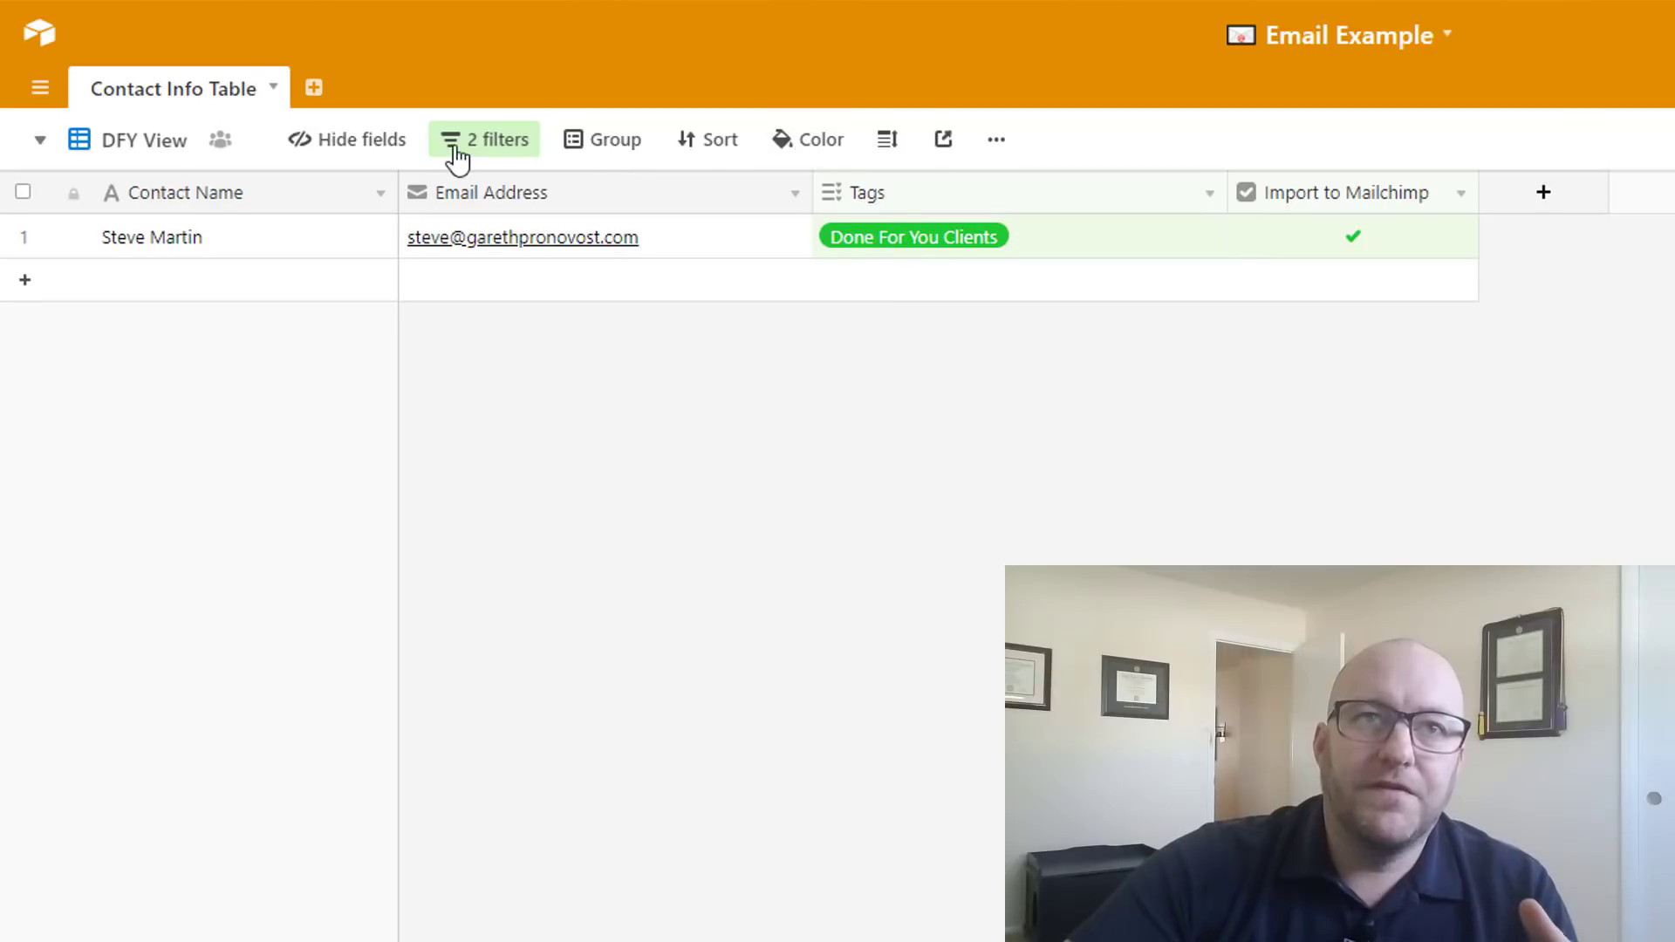
{"action": "left_click", "coordinate": [472, 155]}
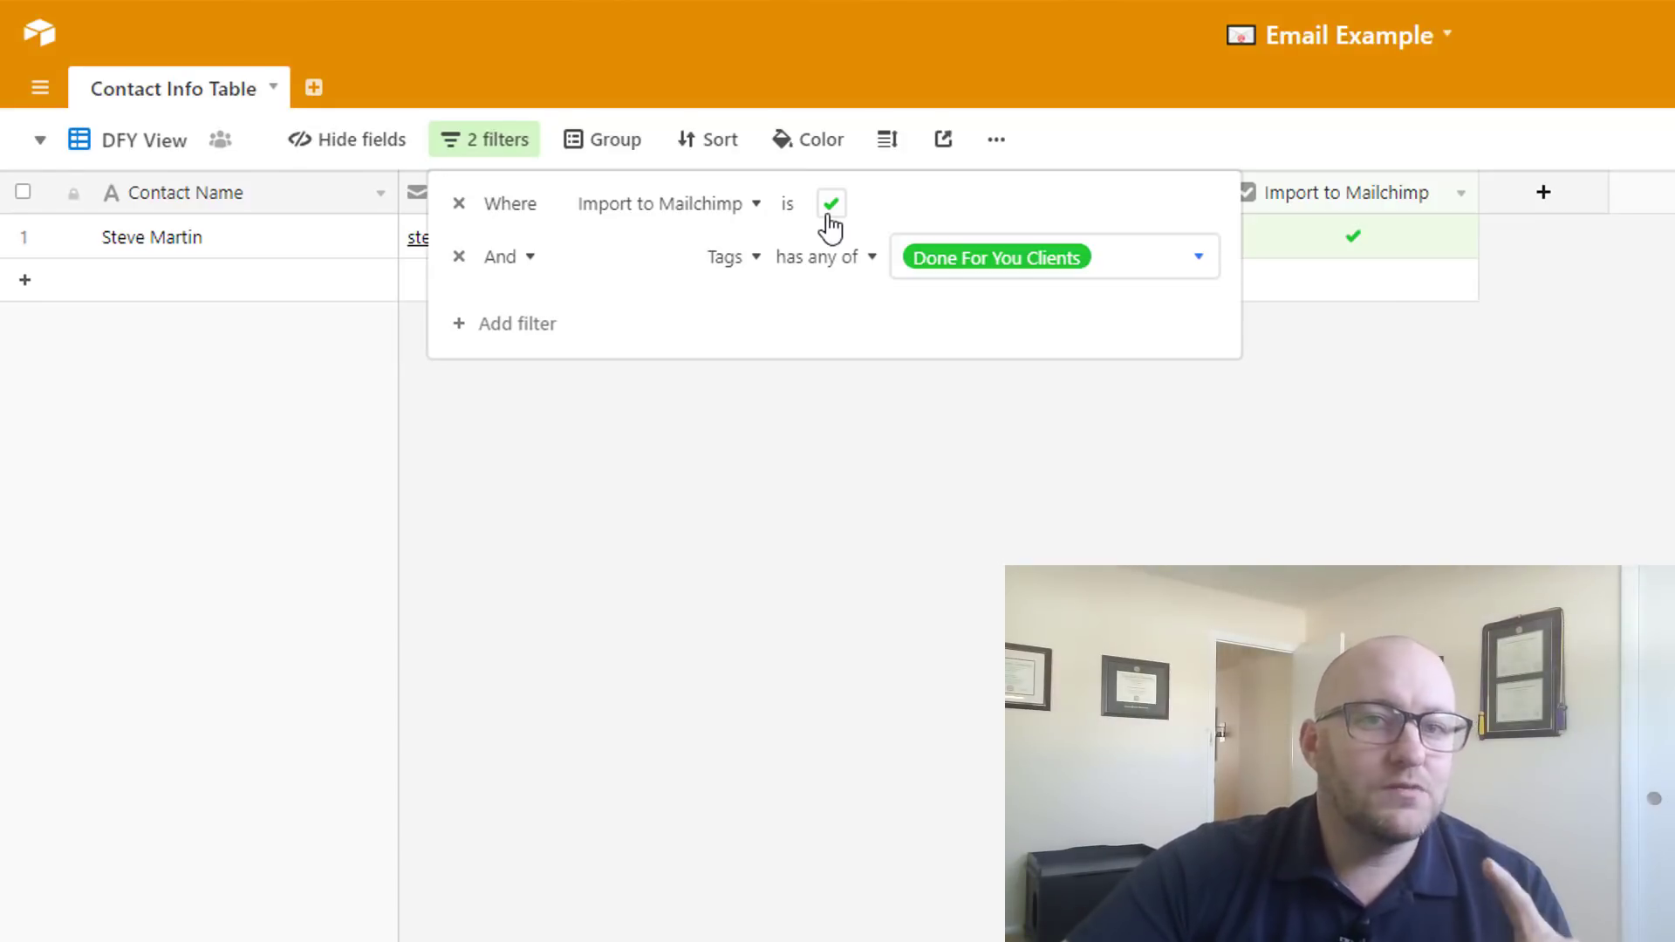
{"action": "left_click", "coordinate": [1025, 432]}
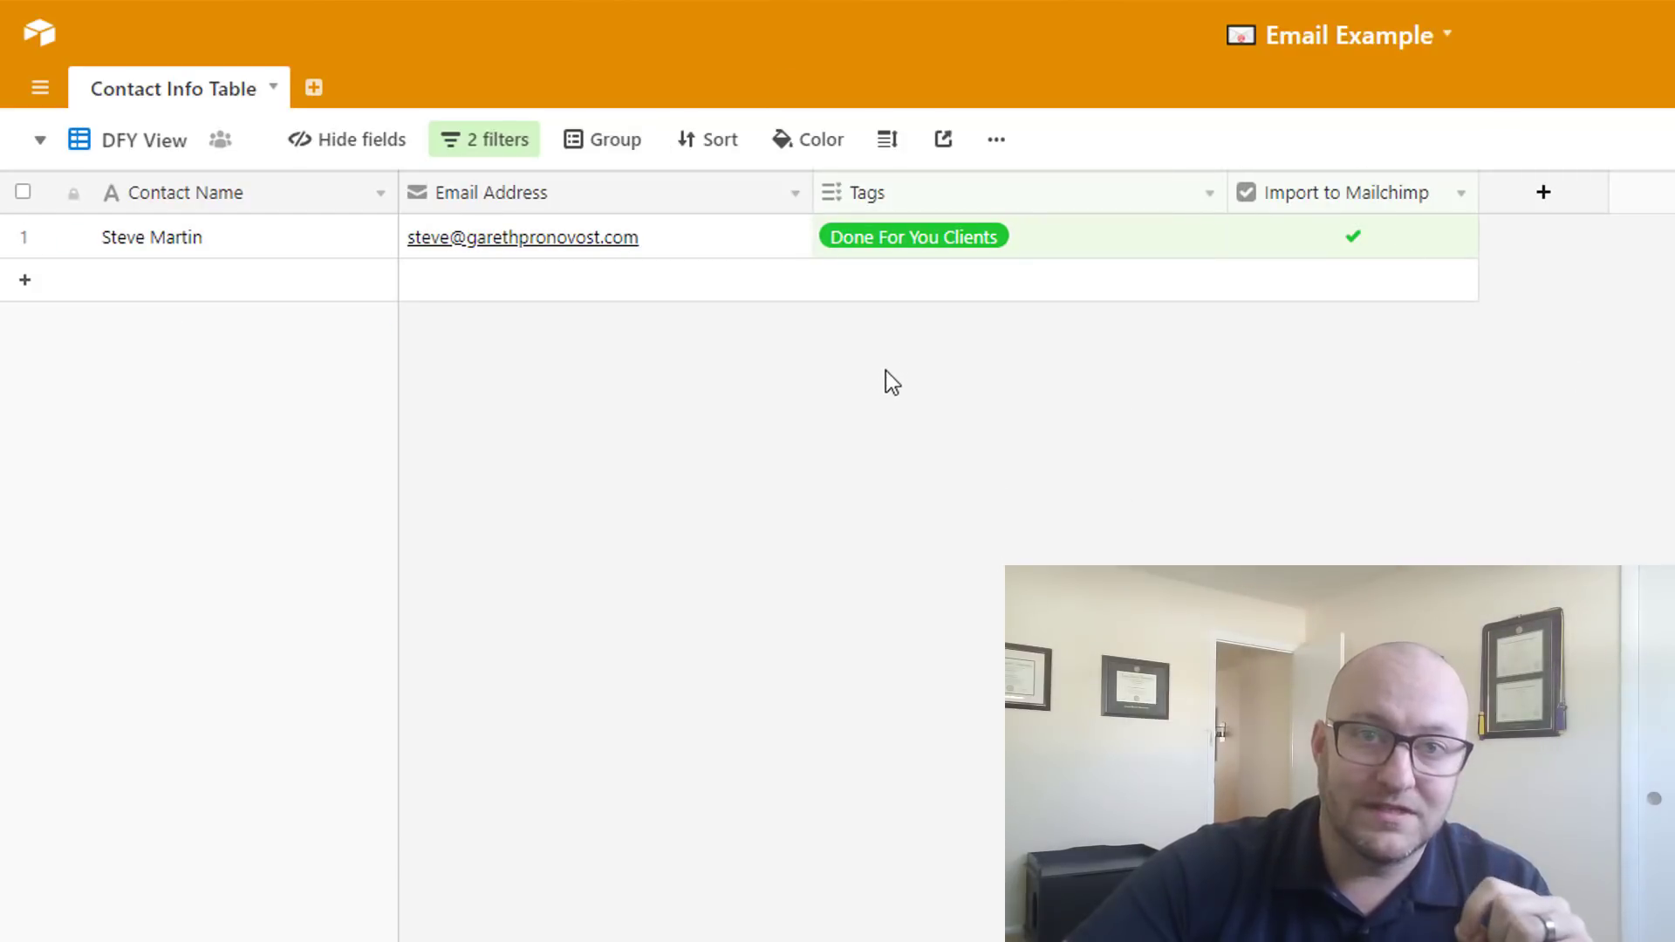
Step: Review the Tags has Done For You Clients condition's operator, leaving the filters unchanged
{"action": "left_click", "coordinate": [500, 162]}
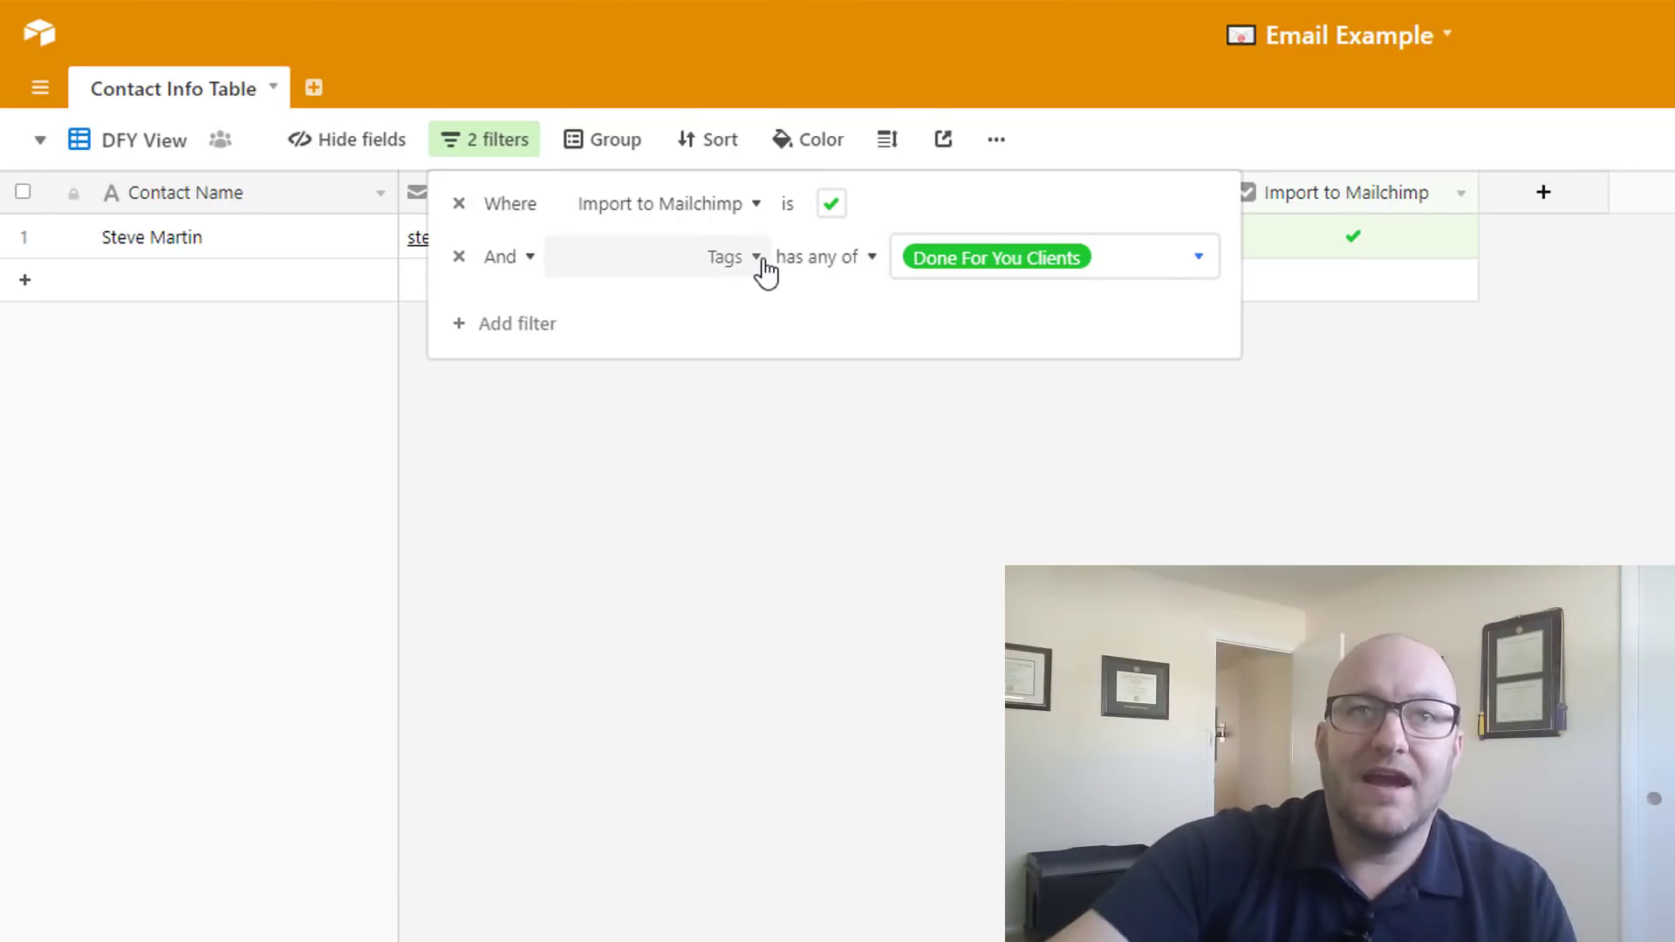
{"action": "left_click", "coordinate": [831, 264]}
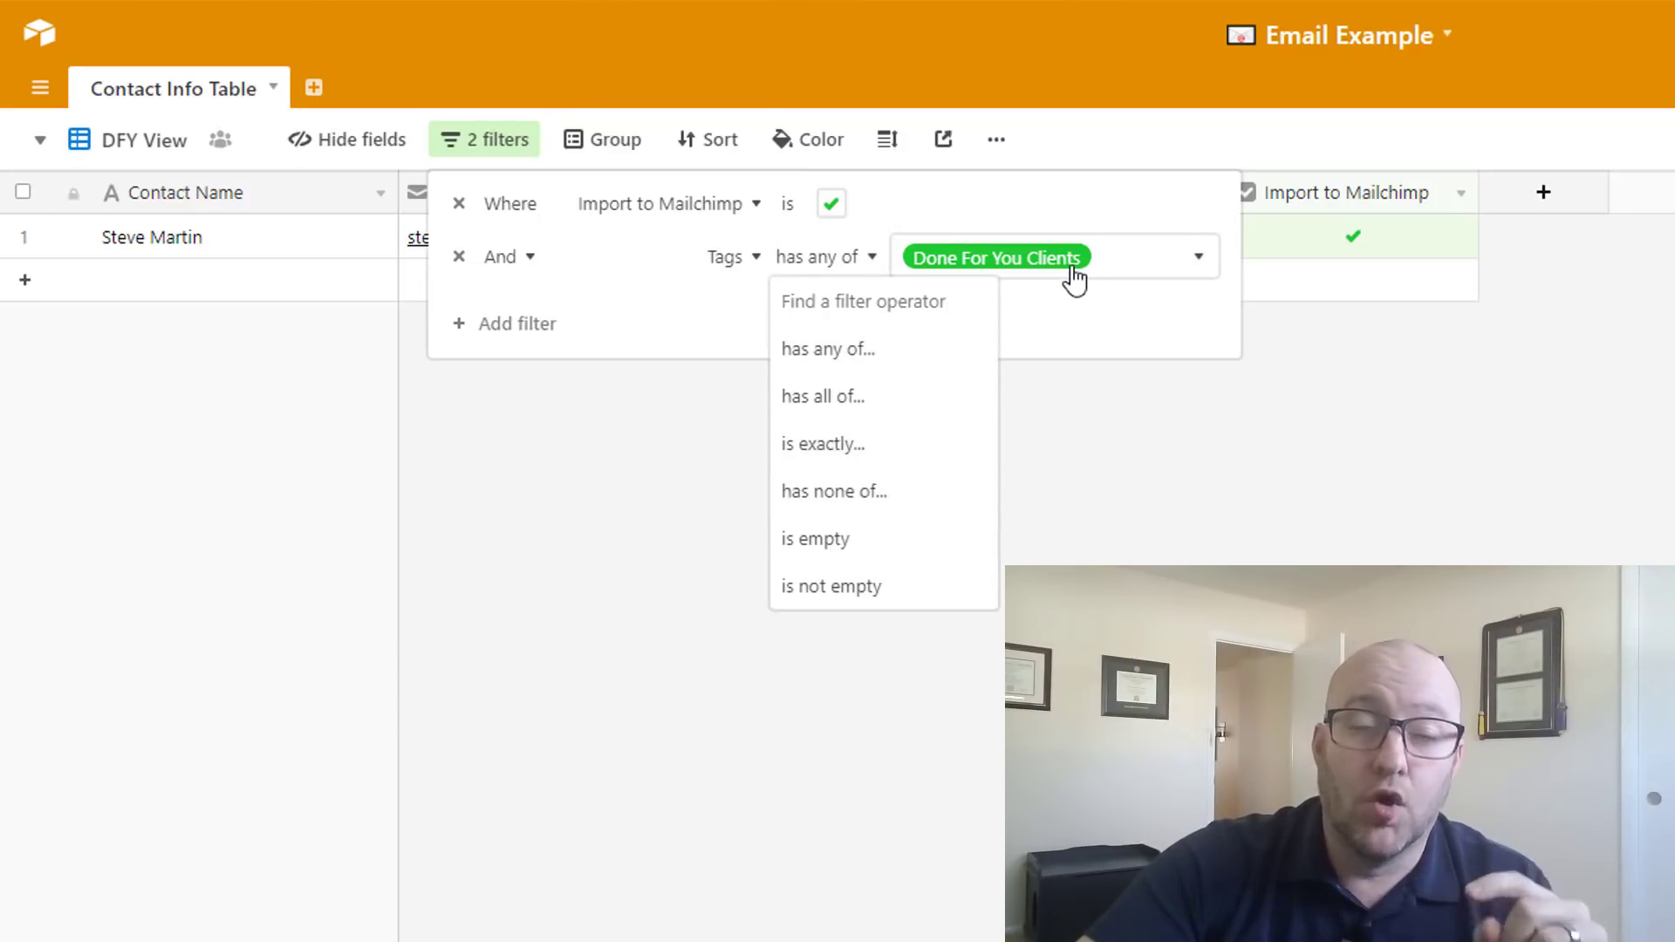
{"action": "key", "text": "Escape"}
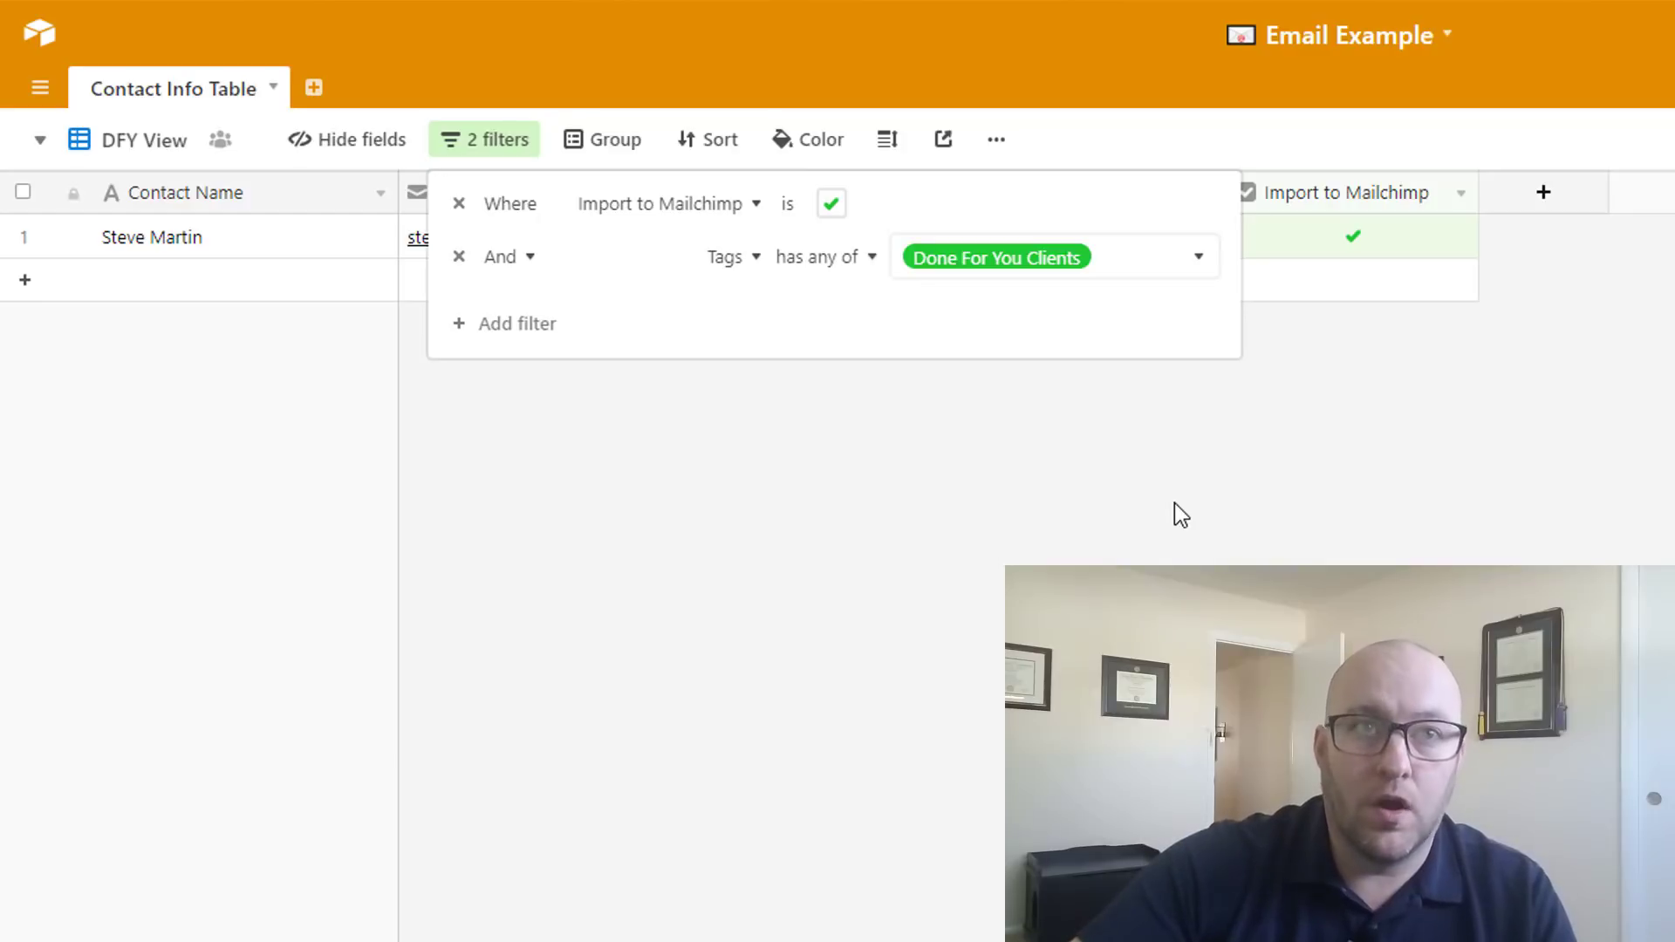
{"action": "left_click", "coordinate": [1174, 503]}
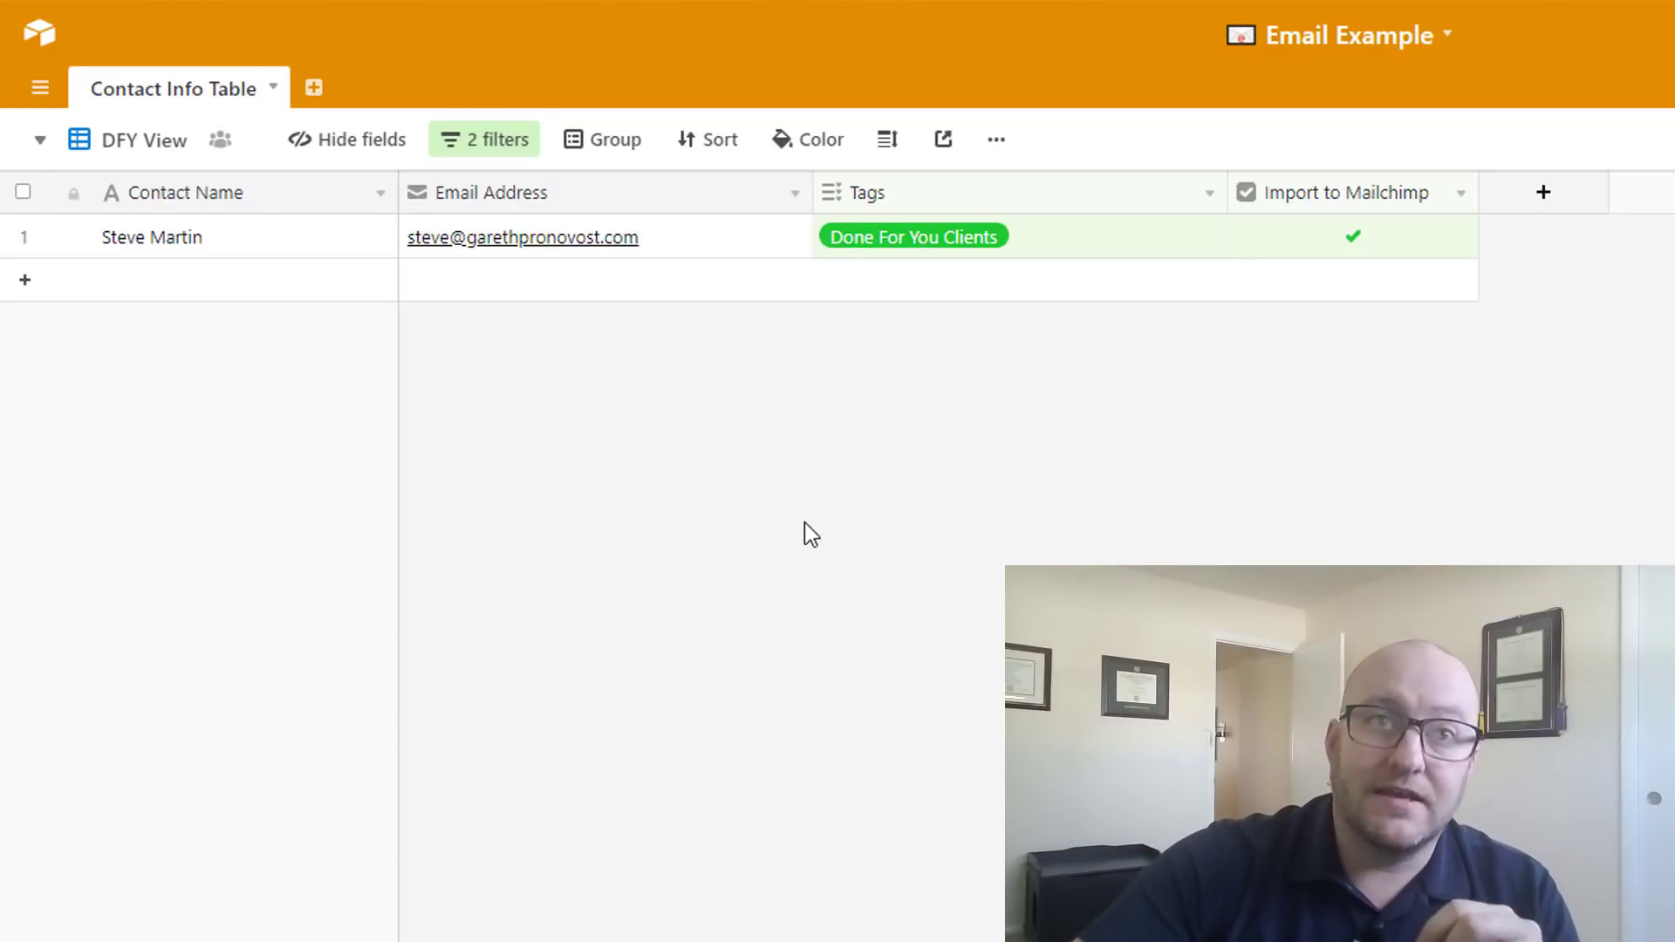
Step: In Grid view, tag the second contact Done For You Clients
{"action": "left_click", "coordinate": [150, 158]}
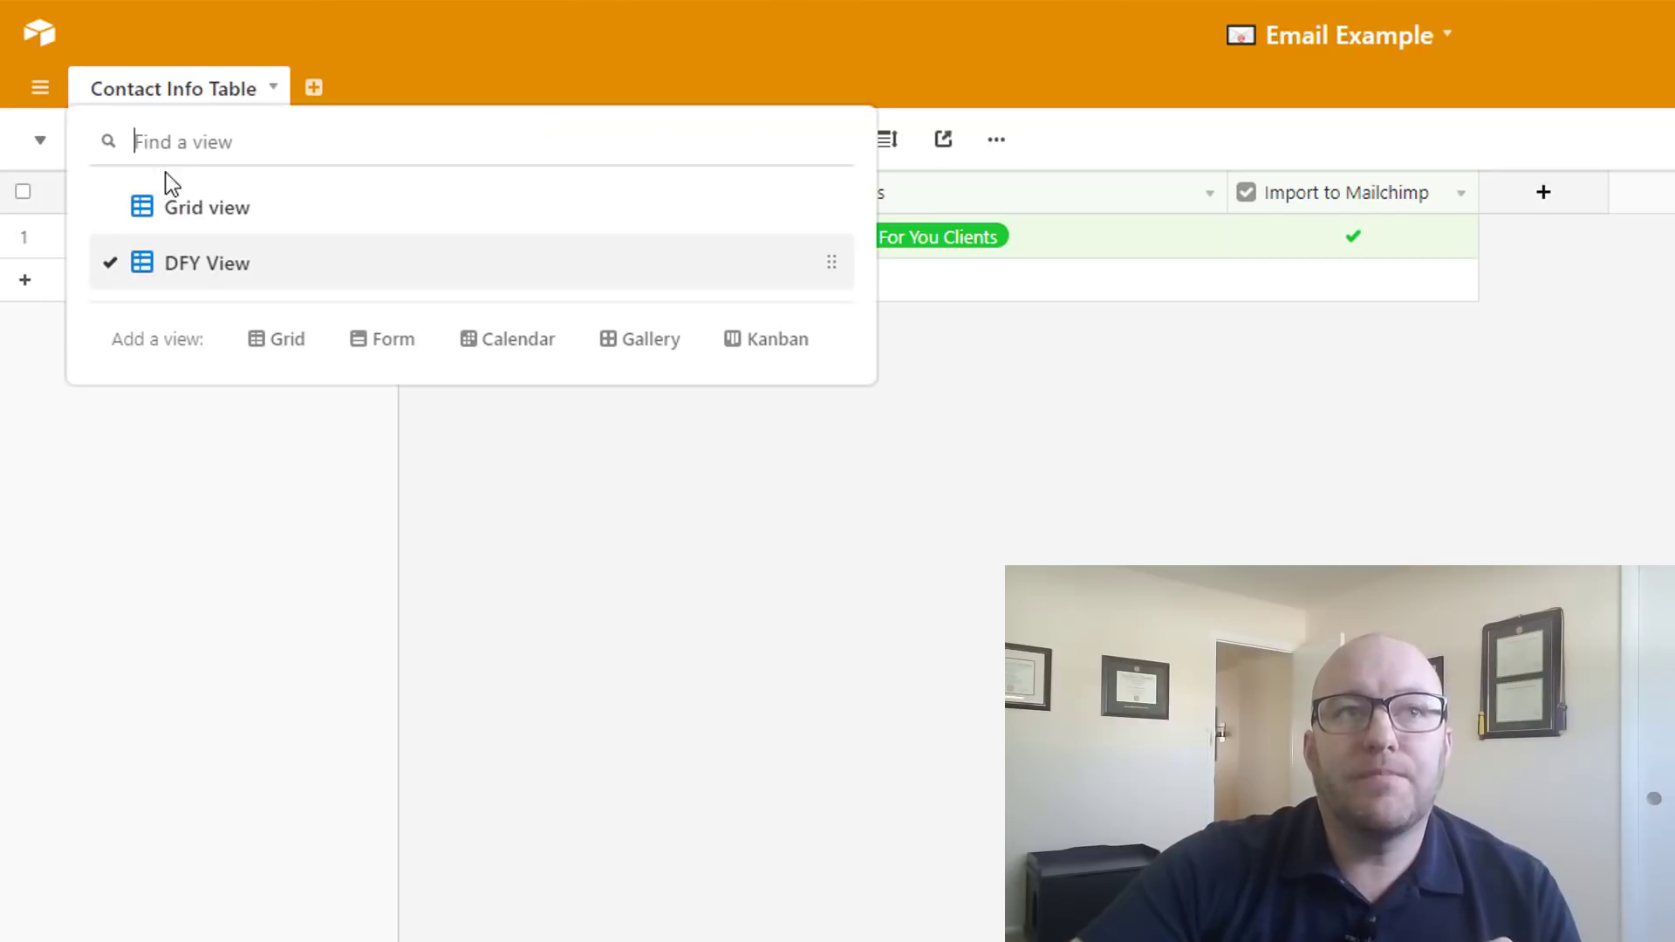
{"action": "left_click", "coordinate": [688, 500]}
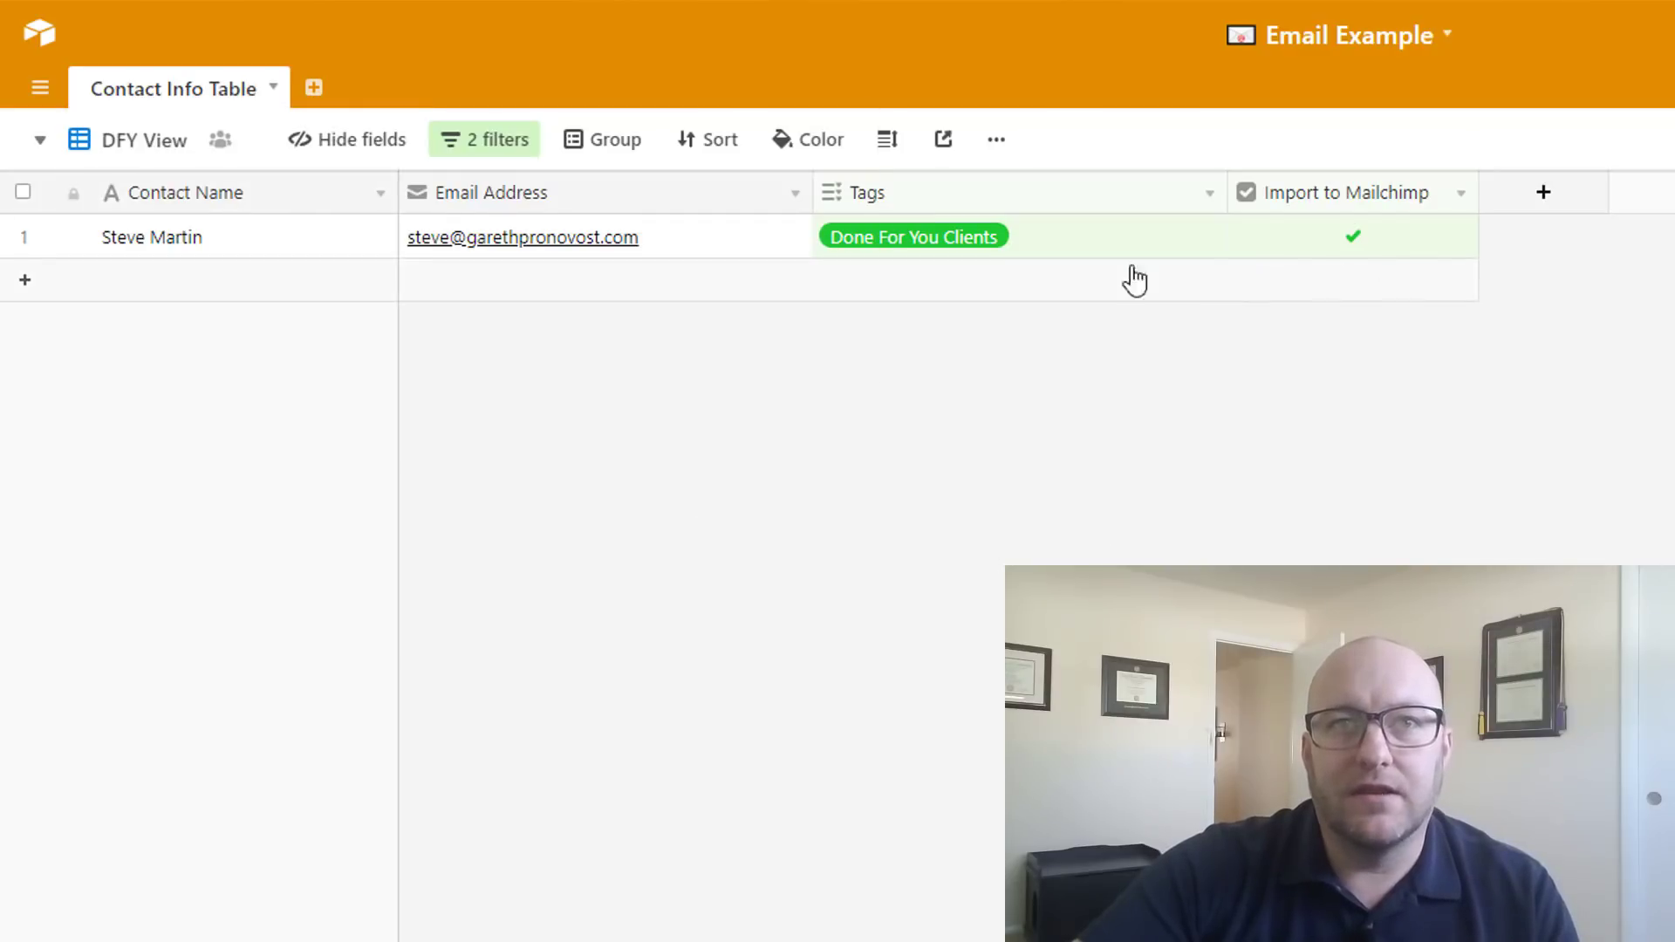
{"action": "left_click", "coordinate": [150, 146]}
{"action": "left_click", "coordinate": [192, 225]}
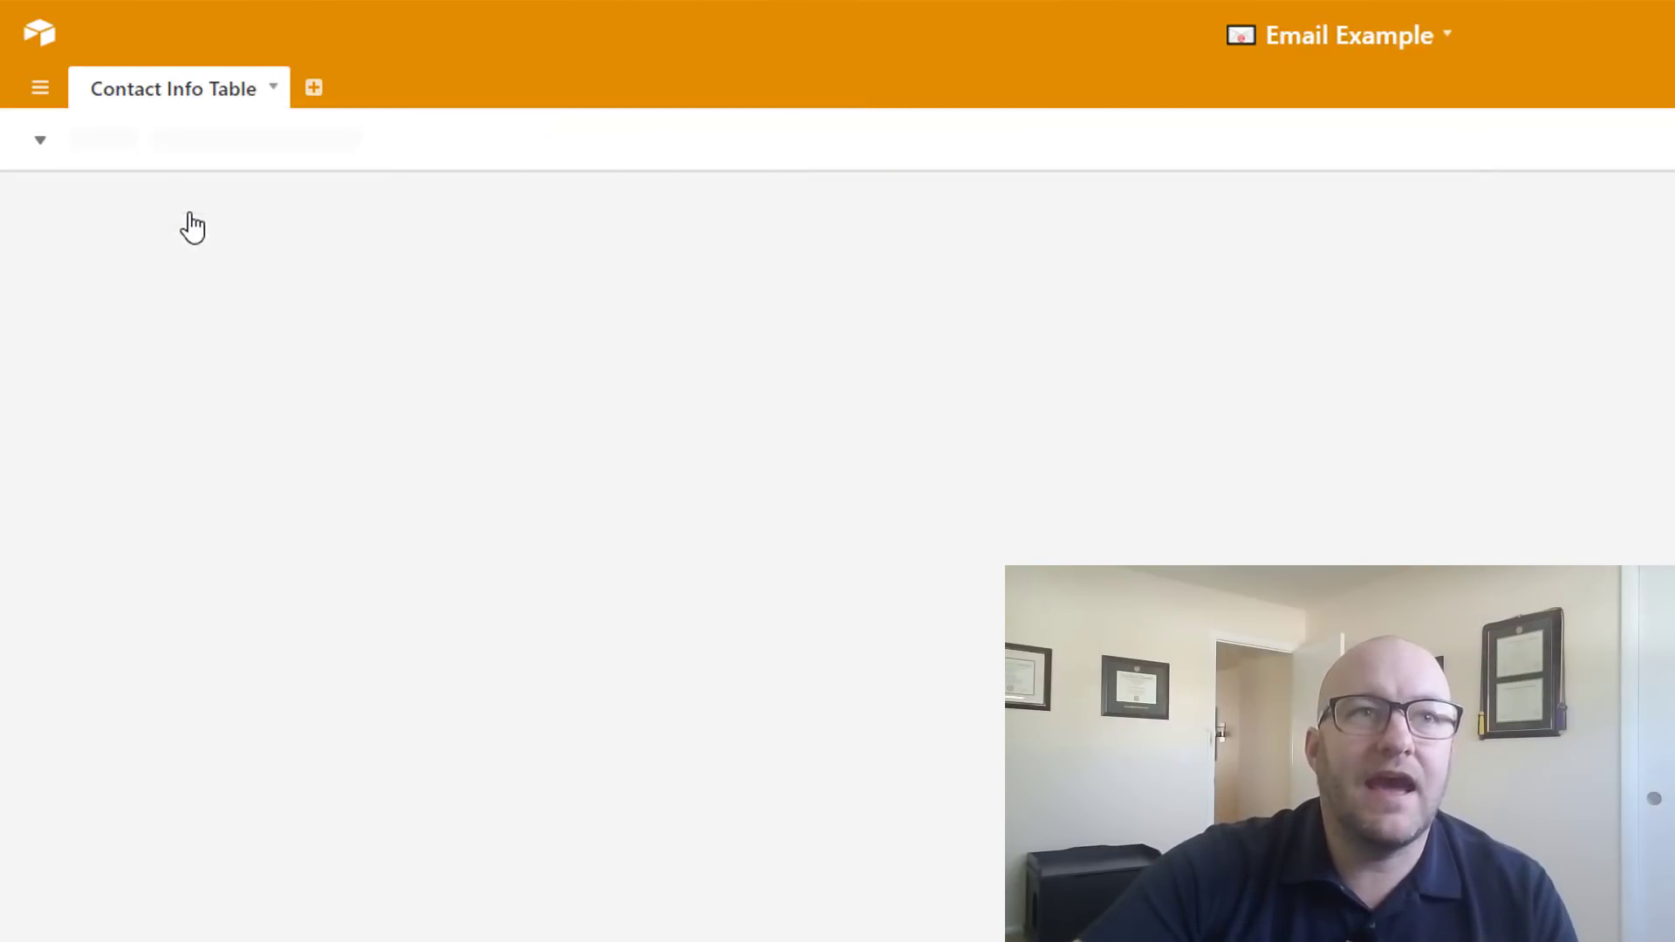
{"action": "left_click", "coordinate": [1171, 293]}
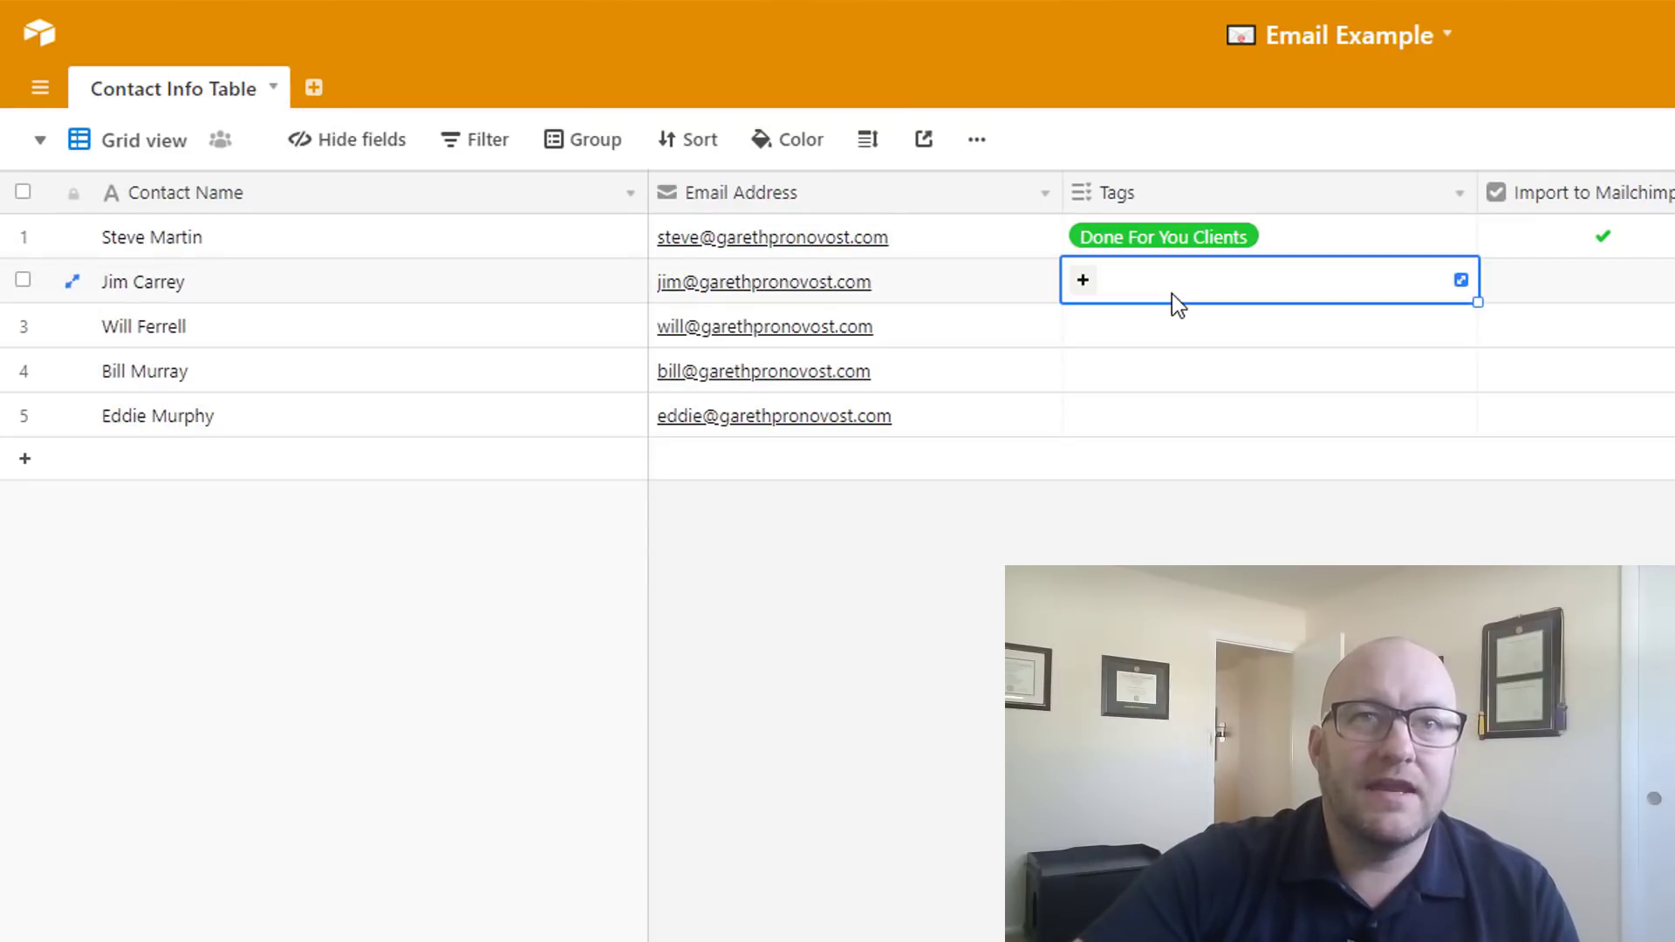
{"action": "left_click", "coordinate": [1082, 280]}
{"action": "left_click", "coordinate": [1161, 375]}
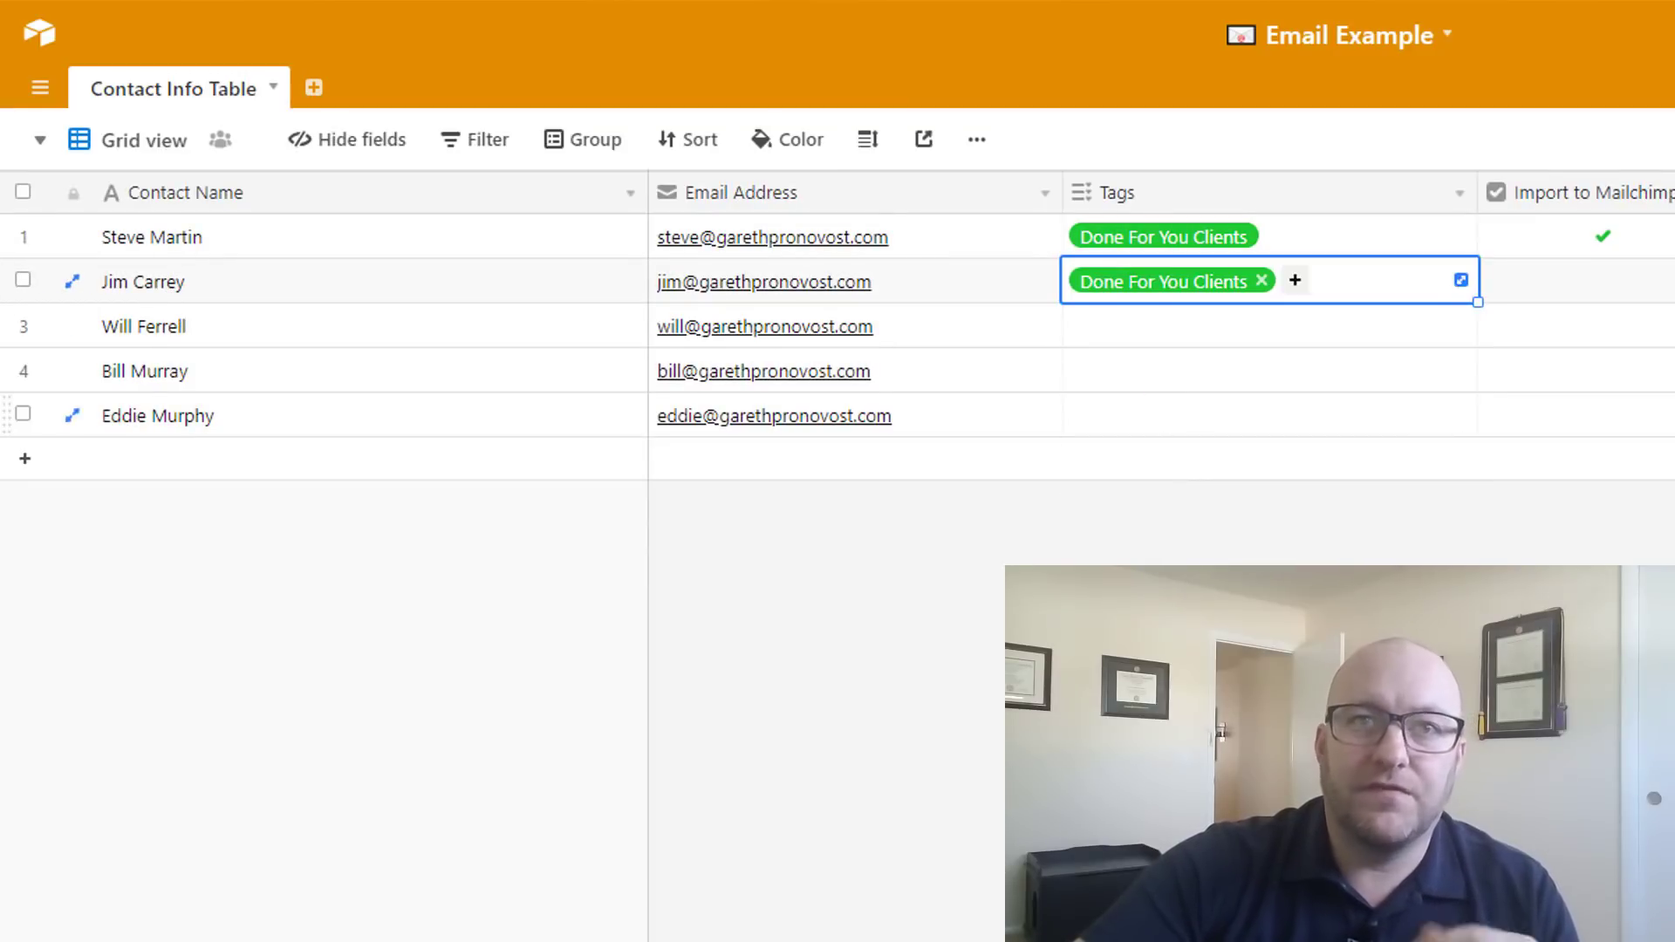
{"action": "key", "text": "Escape"}
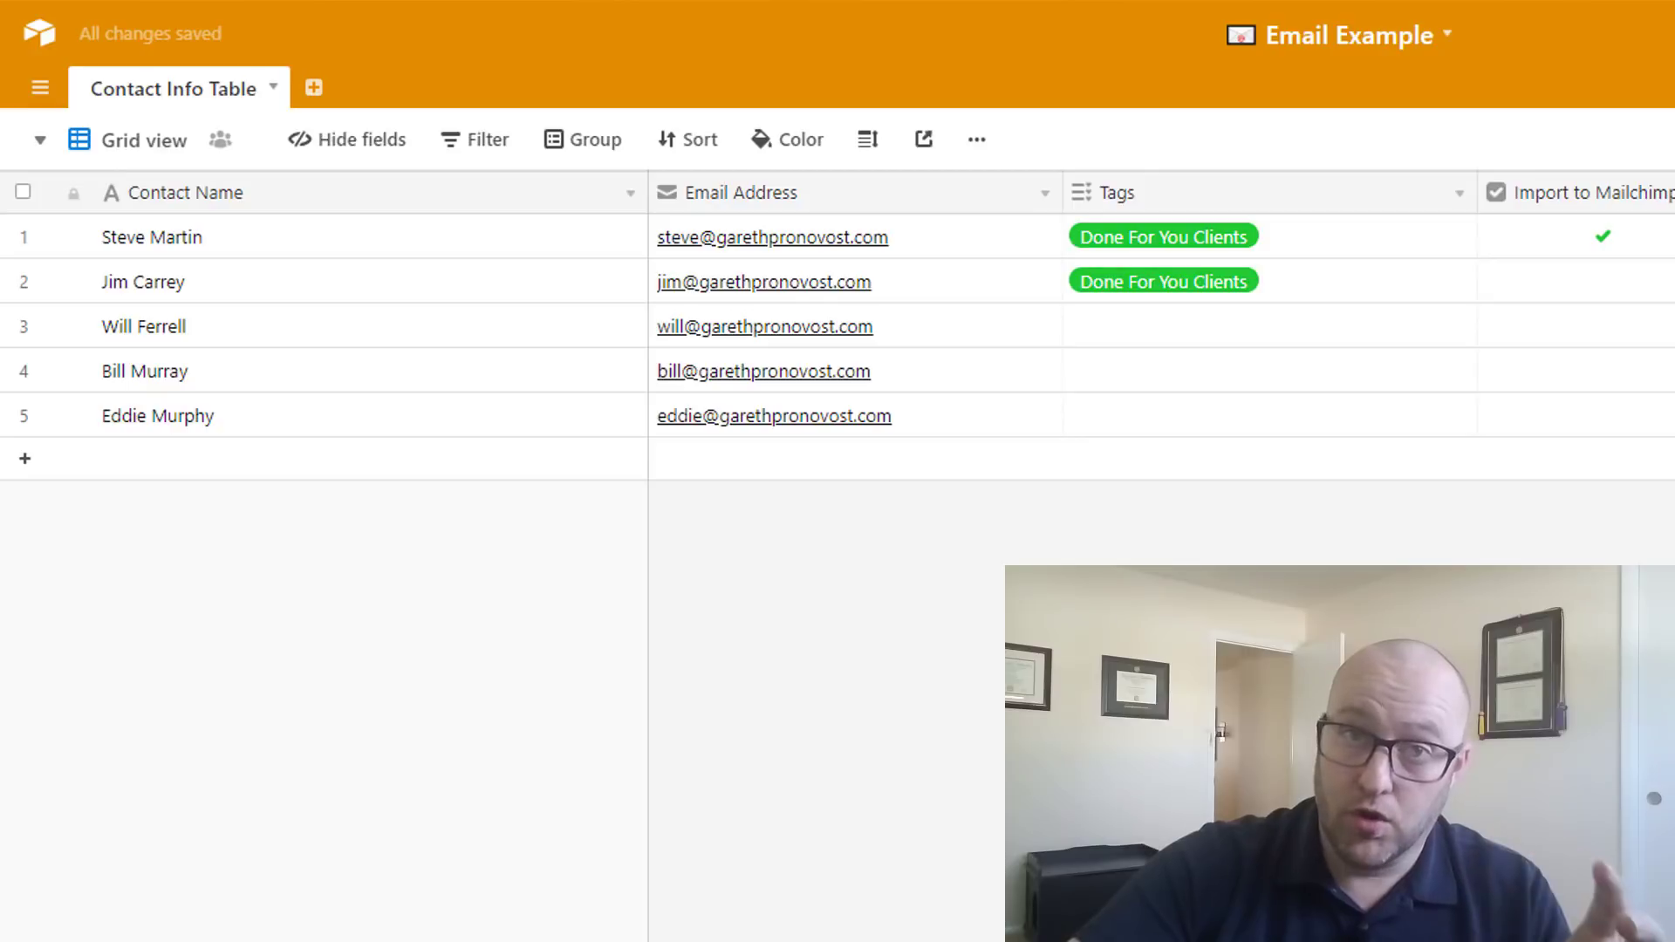
Step: Tick Import to Mailchimp for the second contact and confirm DFY View lists two contacts
{"action": "left_click", "coordinate": [1606, 297]}
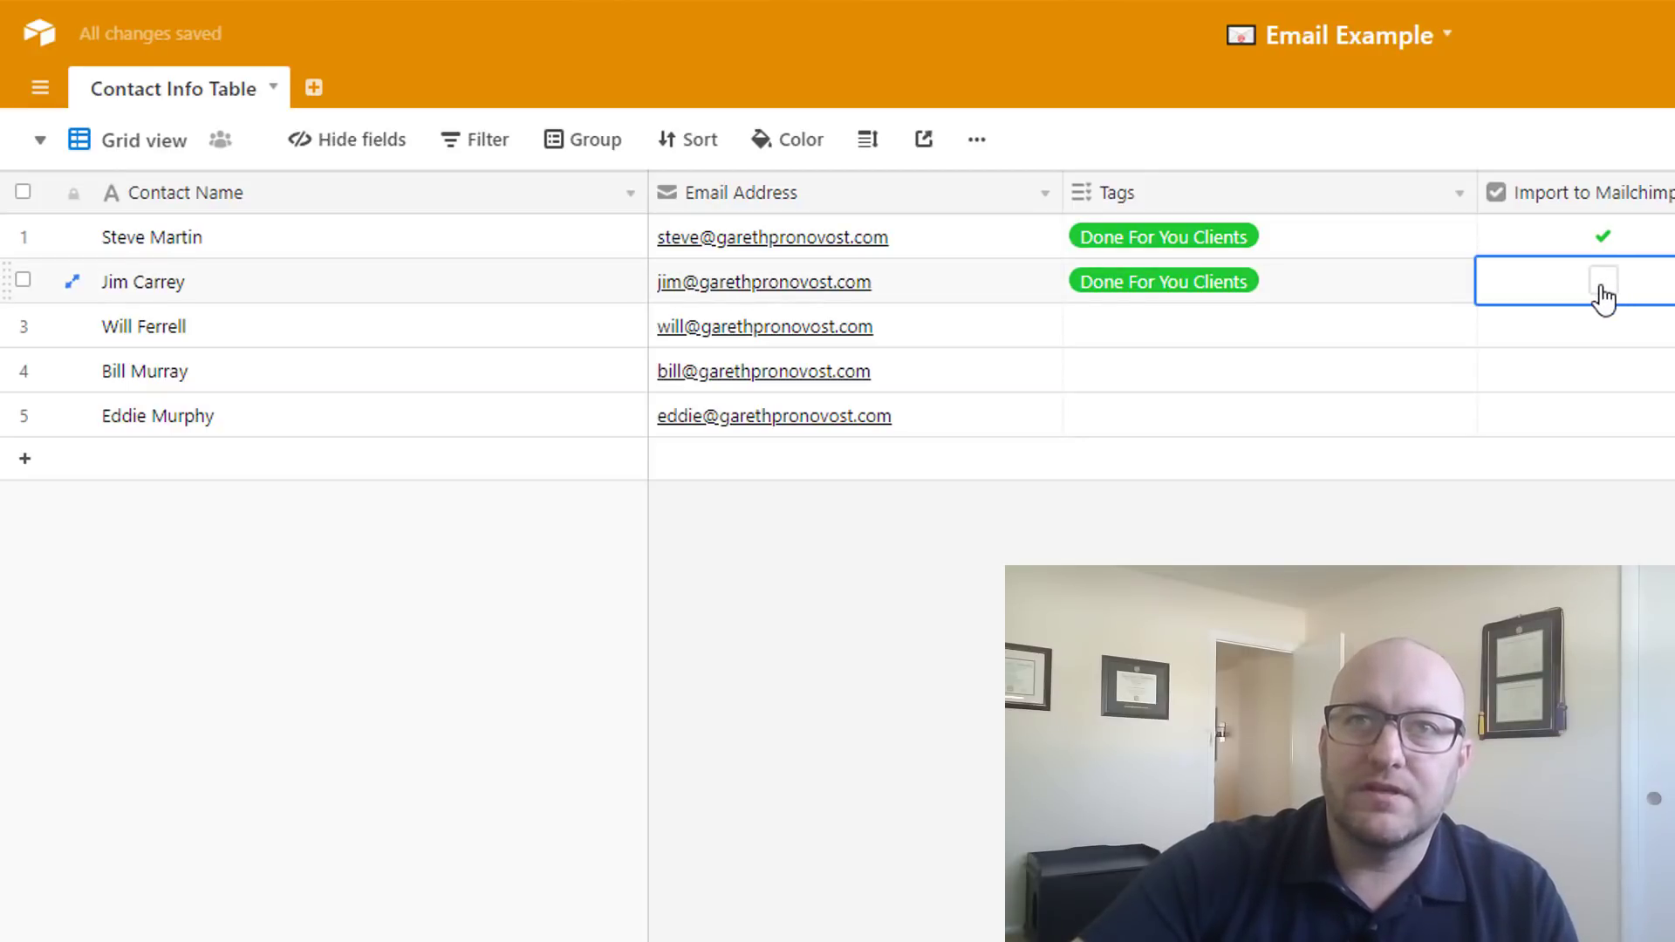
{"action": "left_click", "coordinate": [1603, 286]}
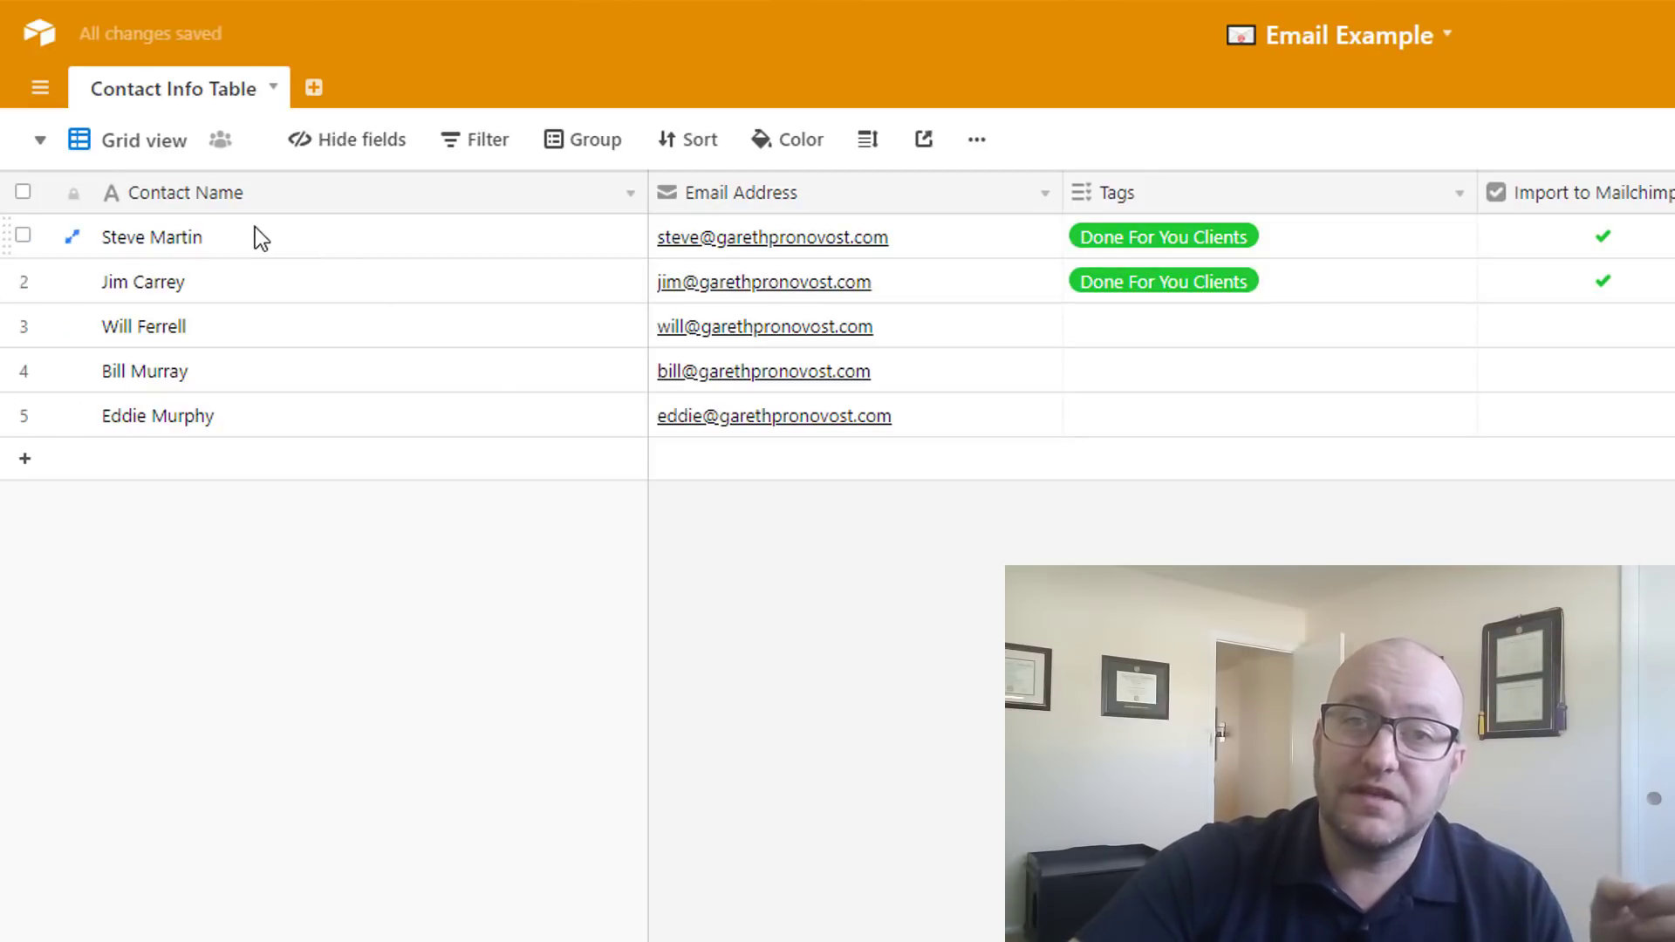
{"action": "left_click", "coordinate": [174, 144]}
{"action": "left_click", "coordinate": [215, 262]}
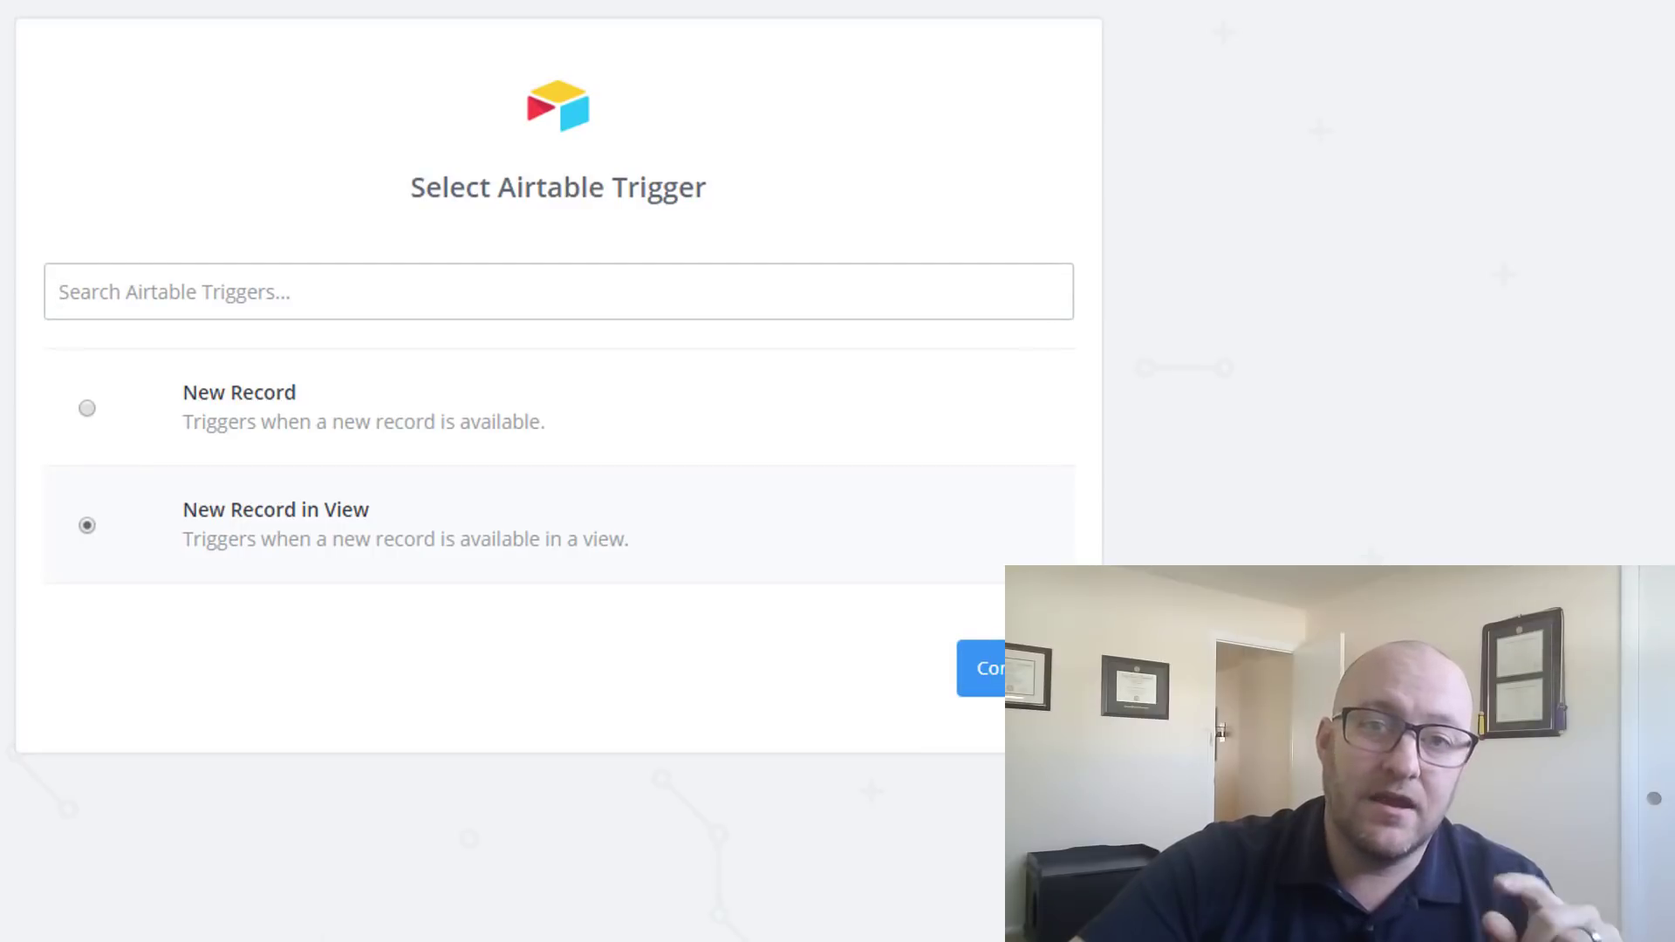
Step: Confirm the New Record in View trigger with Email Example base, Contact Info Table and DFY View
{"action": "left_click", "coordinate": [981, 668]}
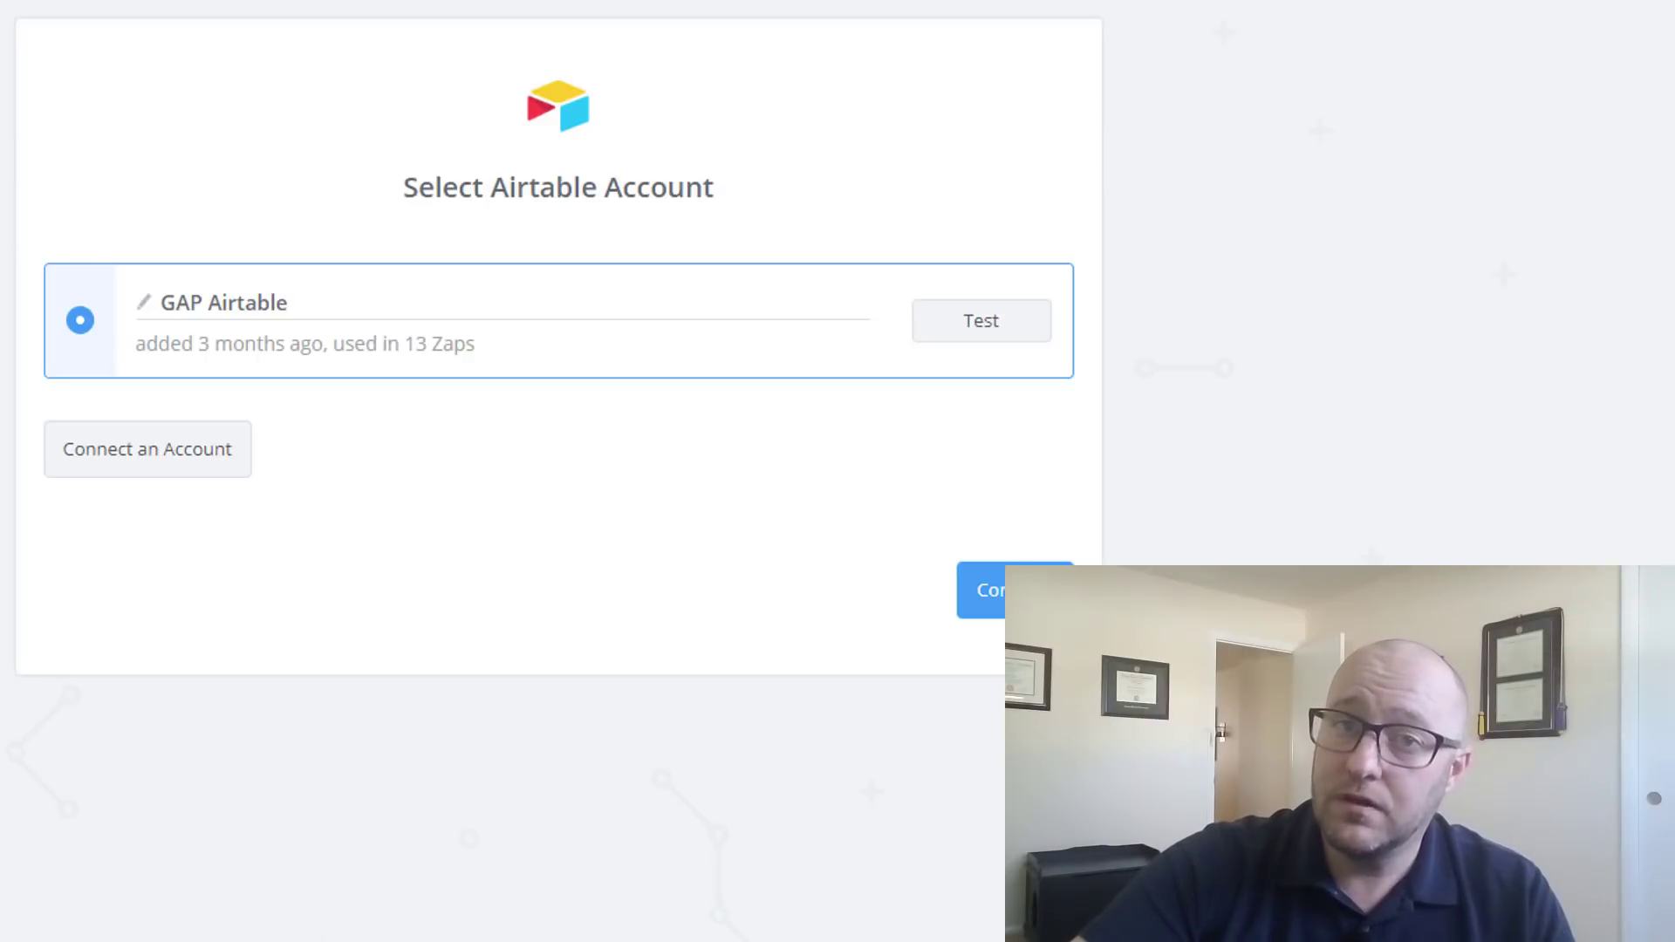
{"action": "left_click", "coordinate": [982, 589]}
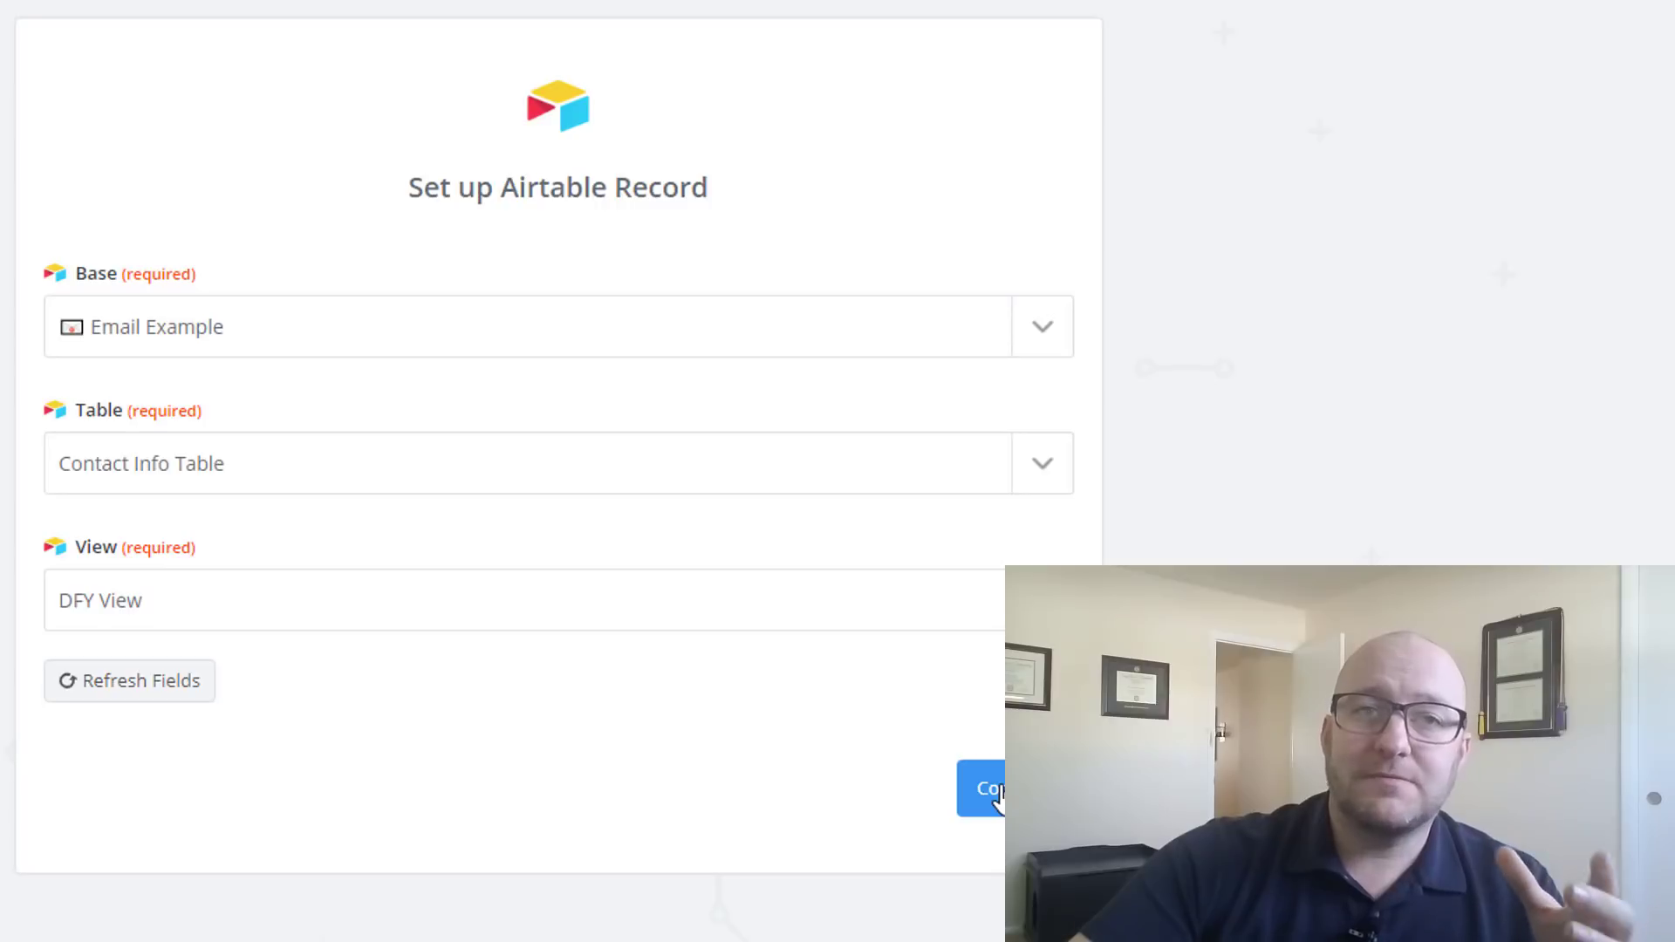
{"action": "left_click", "coordinate": [995, 790]}
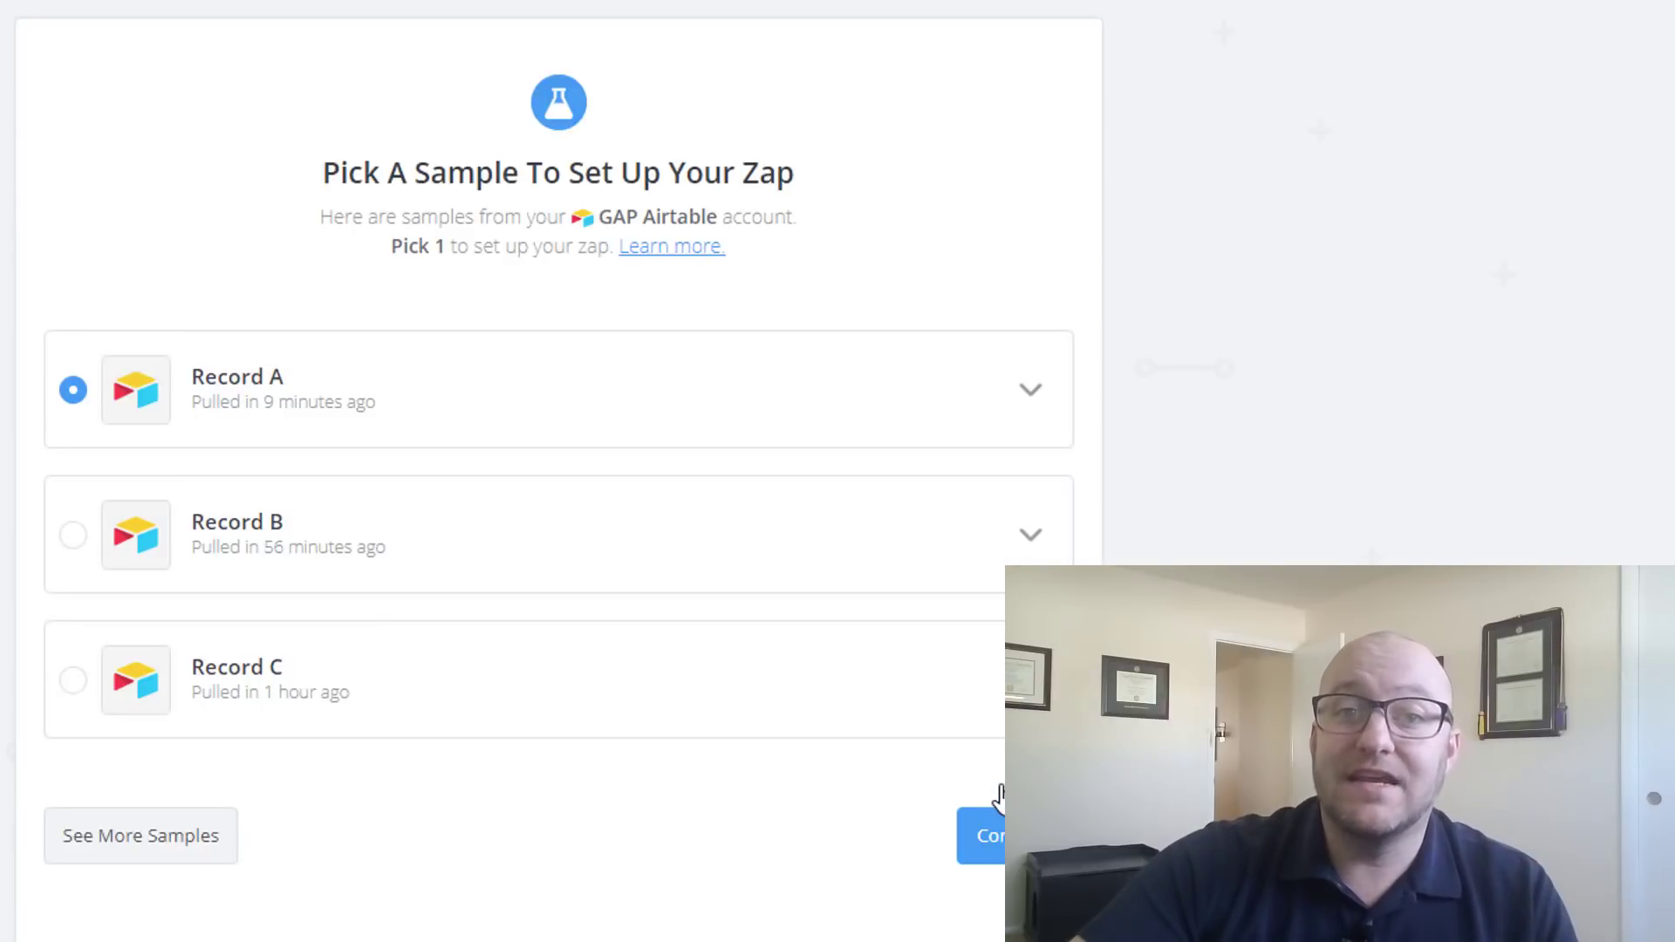
Step: Load more samples and pick Record A as the trigger sample
{"action": "left_click", "coordinate": [109, 864]}
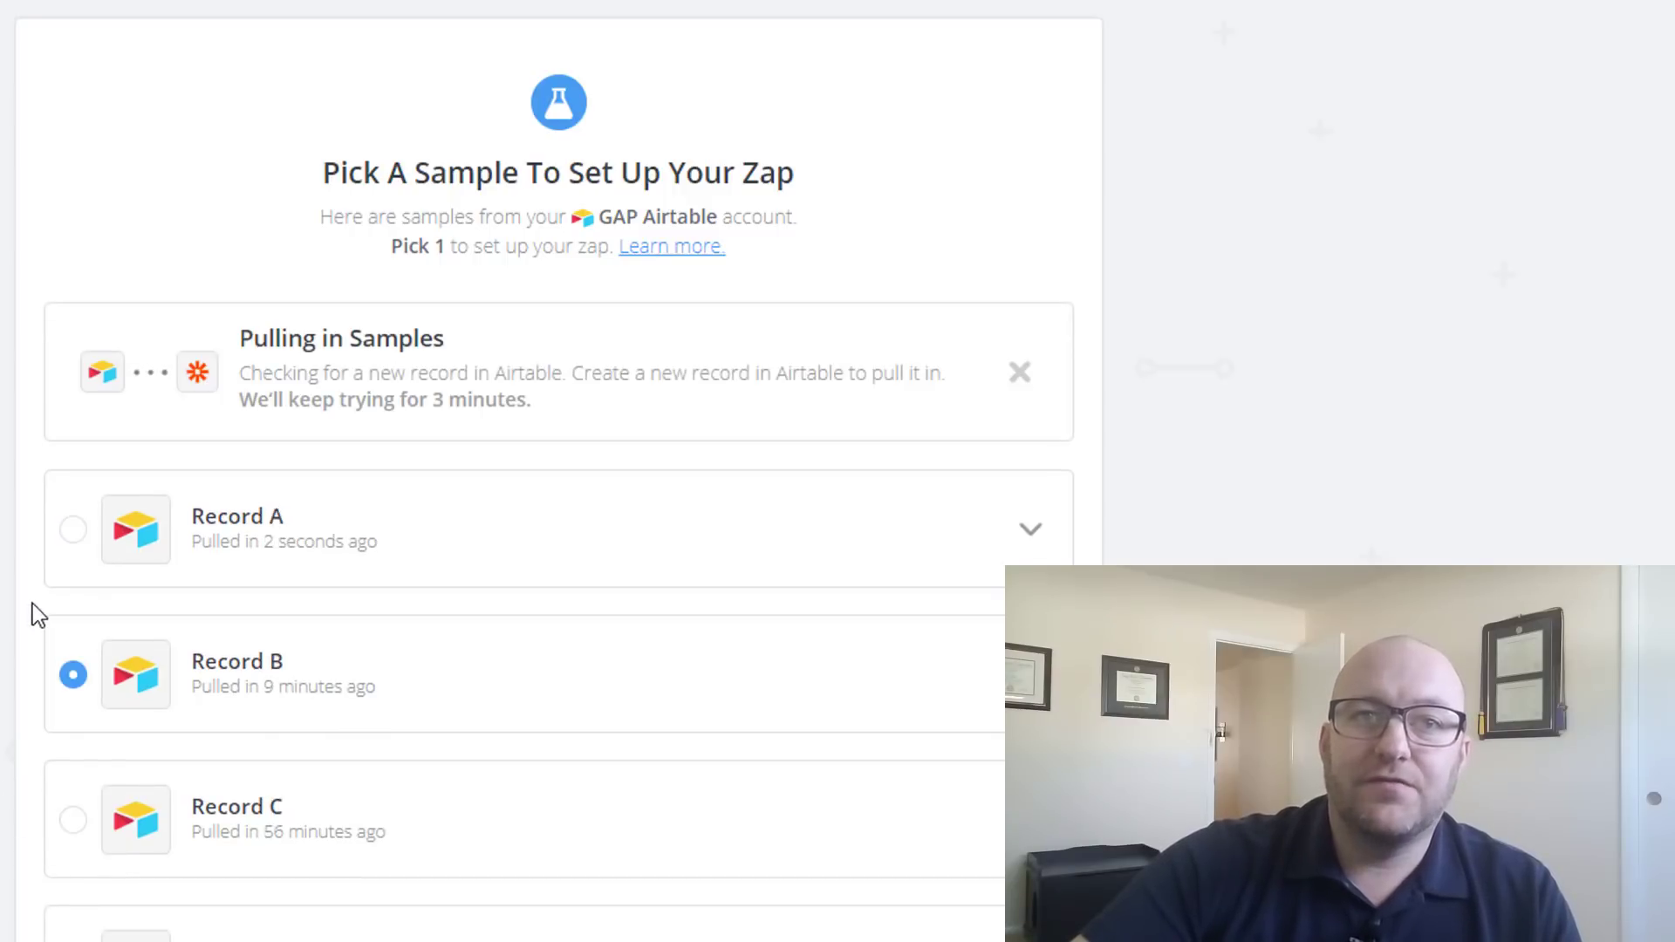
{"action": "left_click", "coordinate": [75, 531]}
{"action": "left_click", "coordinate": [1030, 537]}
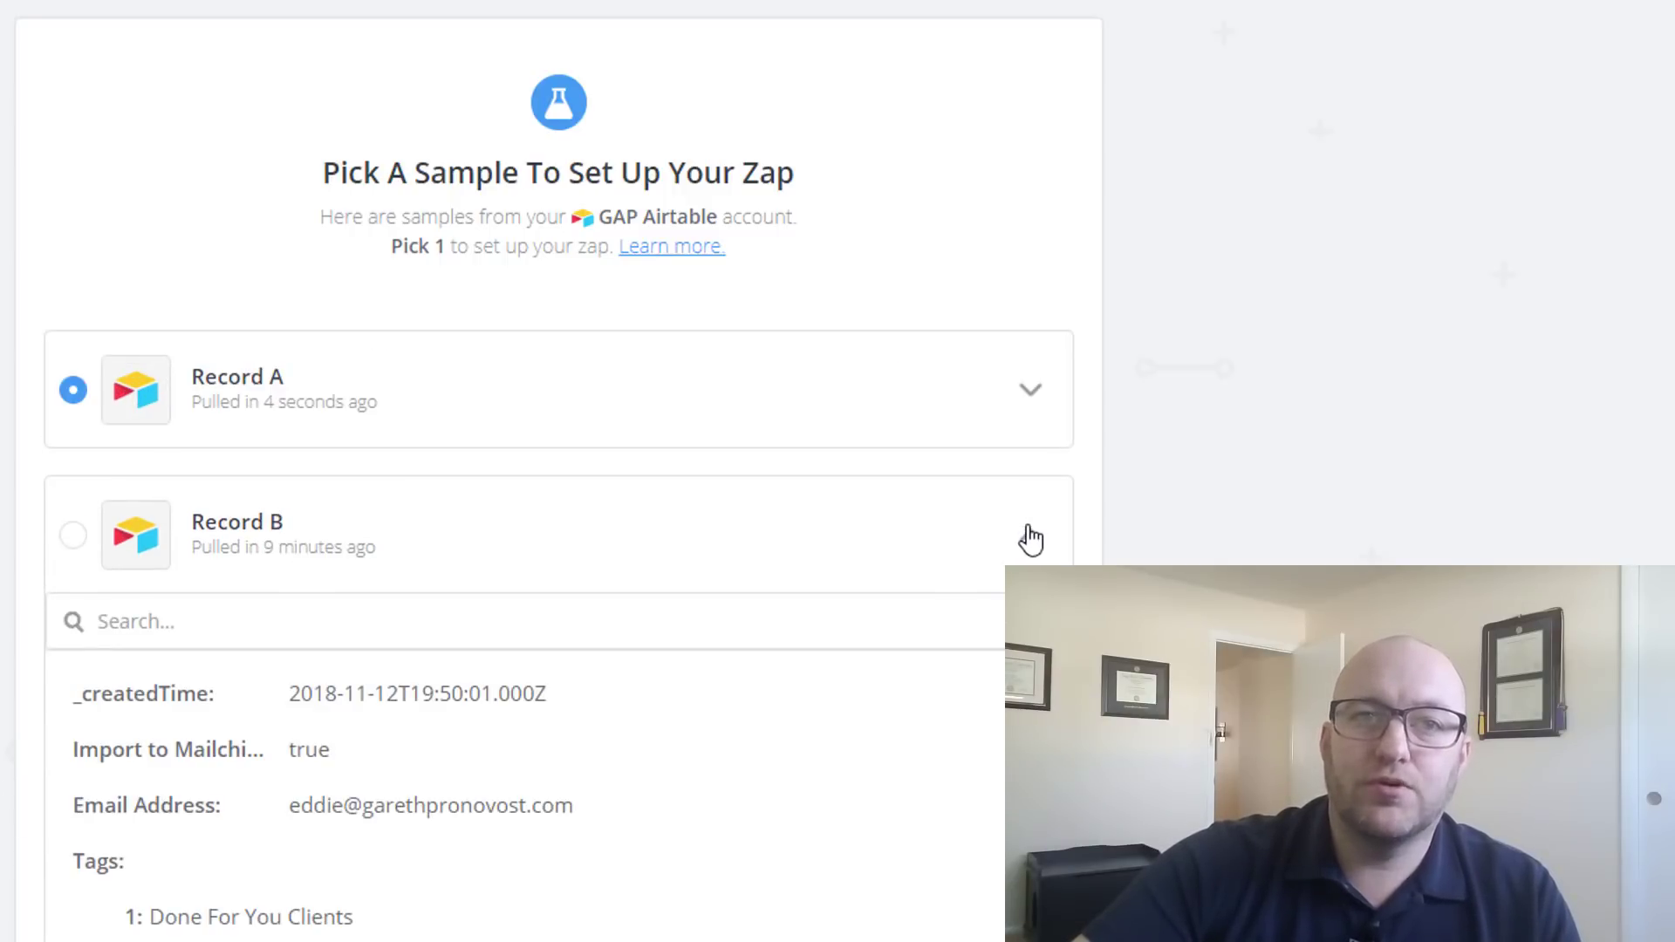
{"action": "left_click", "coordinate": [1031, 390]}
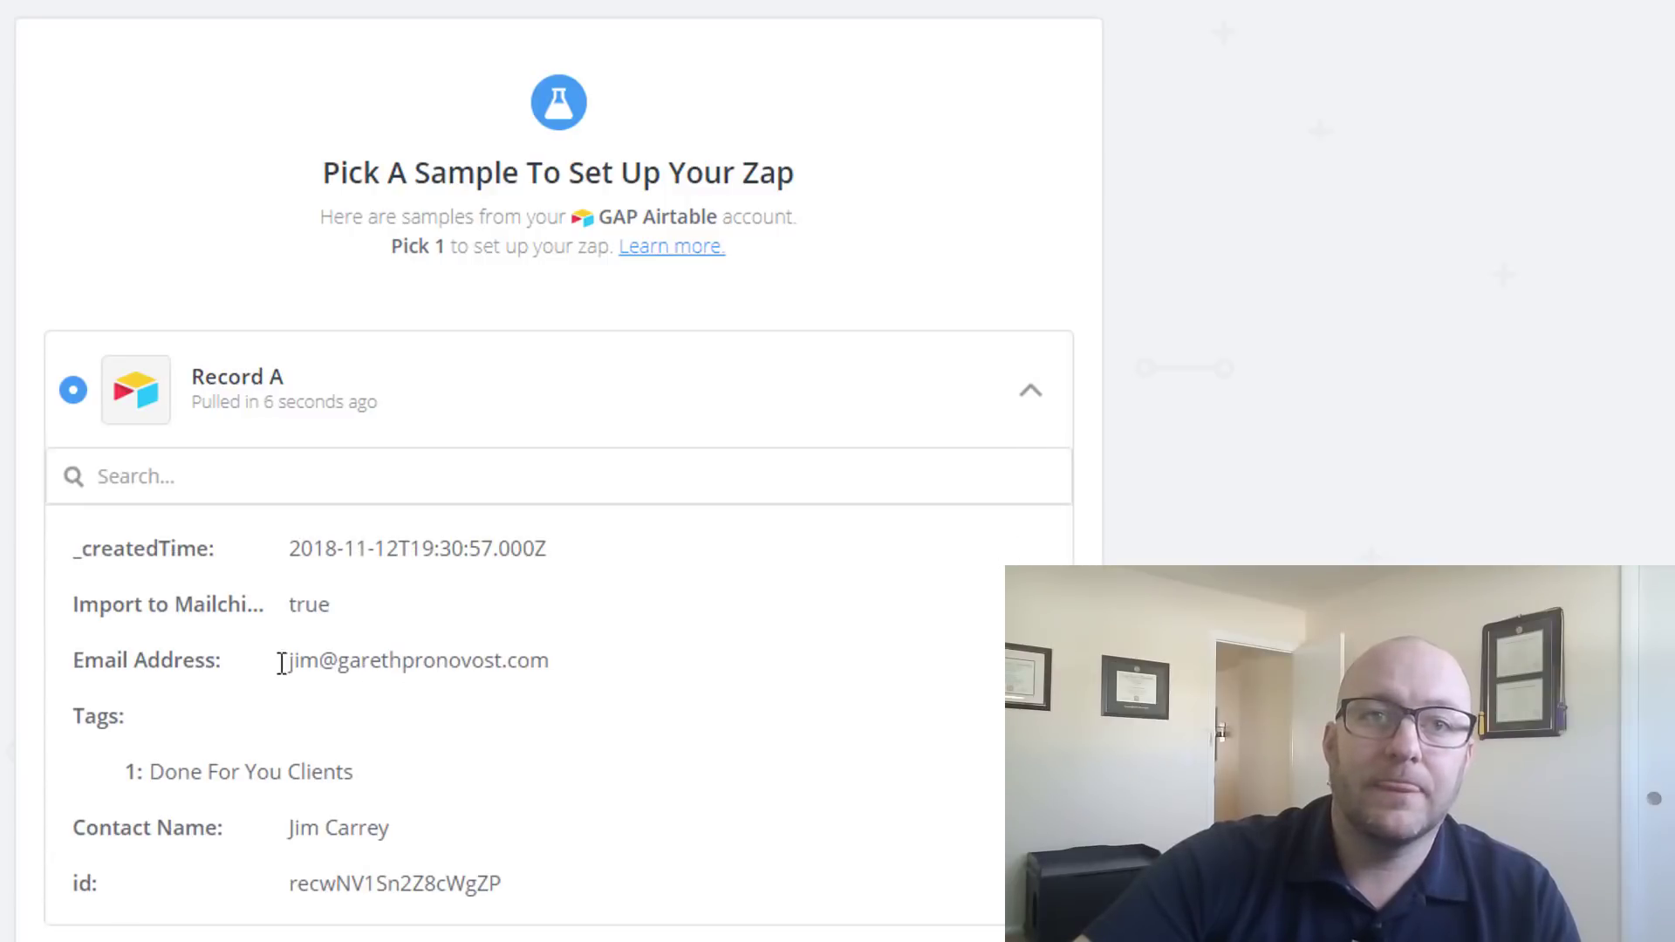
Step: Highlight Record A's contact name and its Done For You Clients tag value
{"action": "left_click_drag", "start_coordinate": [299, 659], "coordinate": [542, 684]}
{"action": "scroll", "coordinate": [542, 684], "scroll_direction": "down", "scroll_amount": 3}
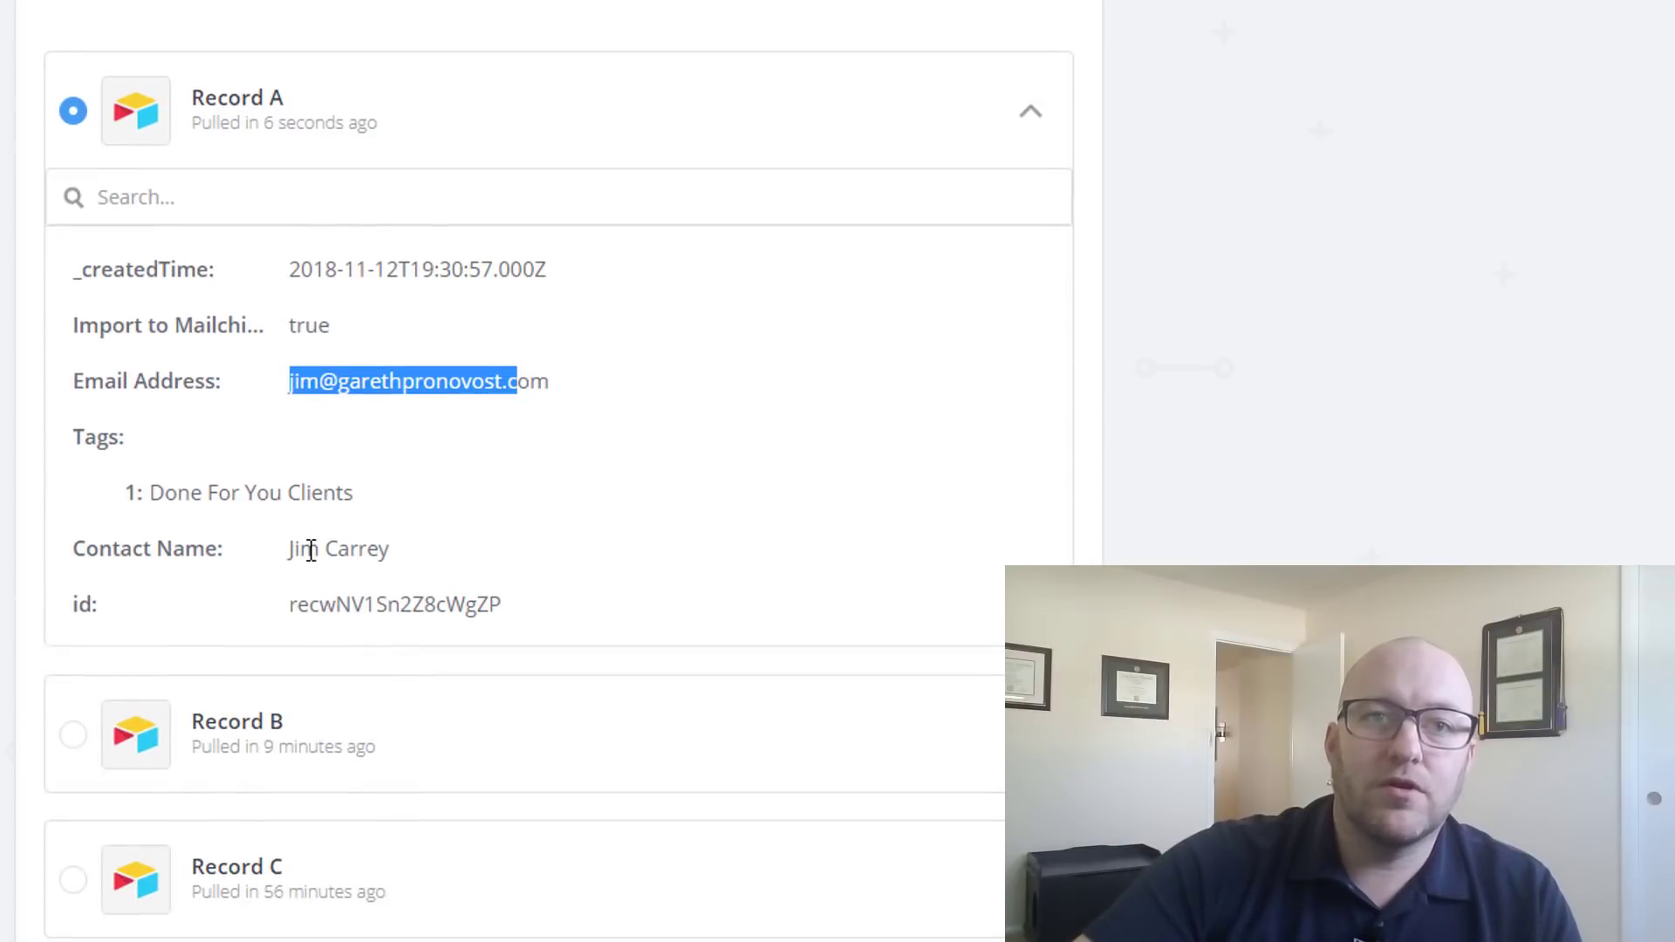
{"action": "left_click", "coordinate": [311, 558]}
{"action": "left_click_drag", "start_coordinate": [289, 550], "coordinate": [390, 548]}
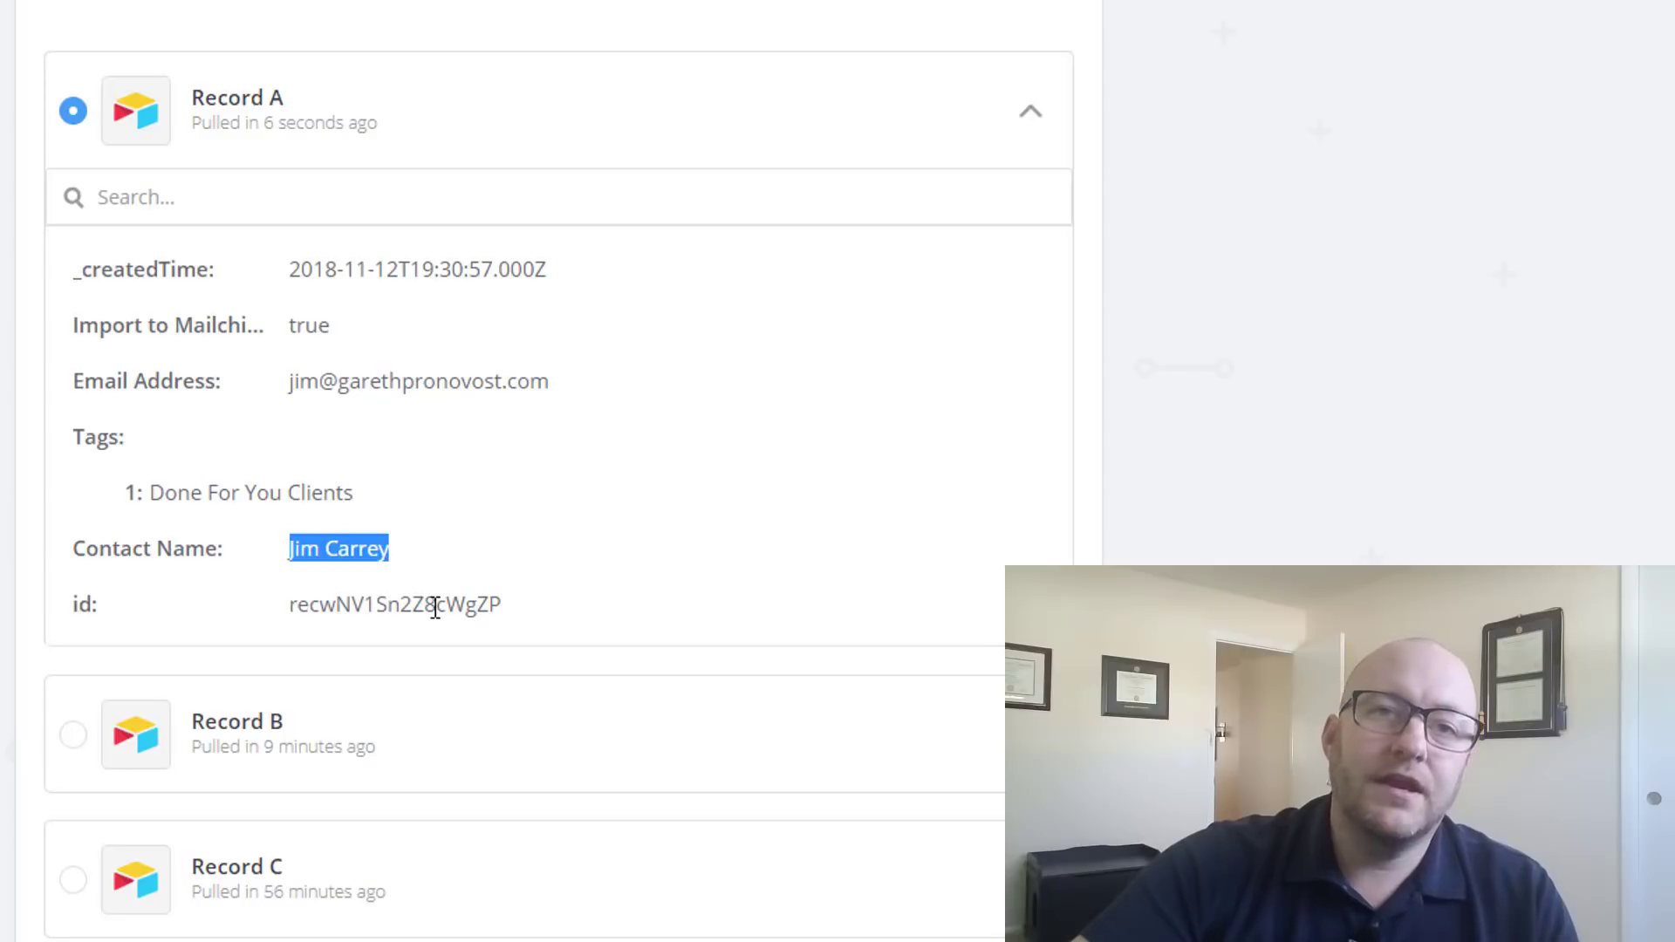
{"action": "scroll", "coordinate": [435, 606], "scroll_direction": "down", "scroll_amount": 2}
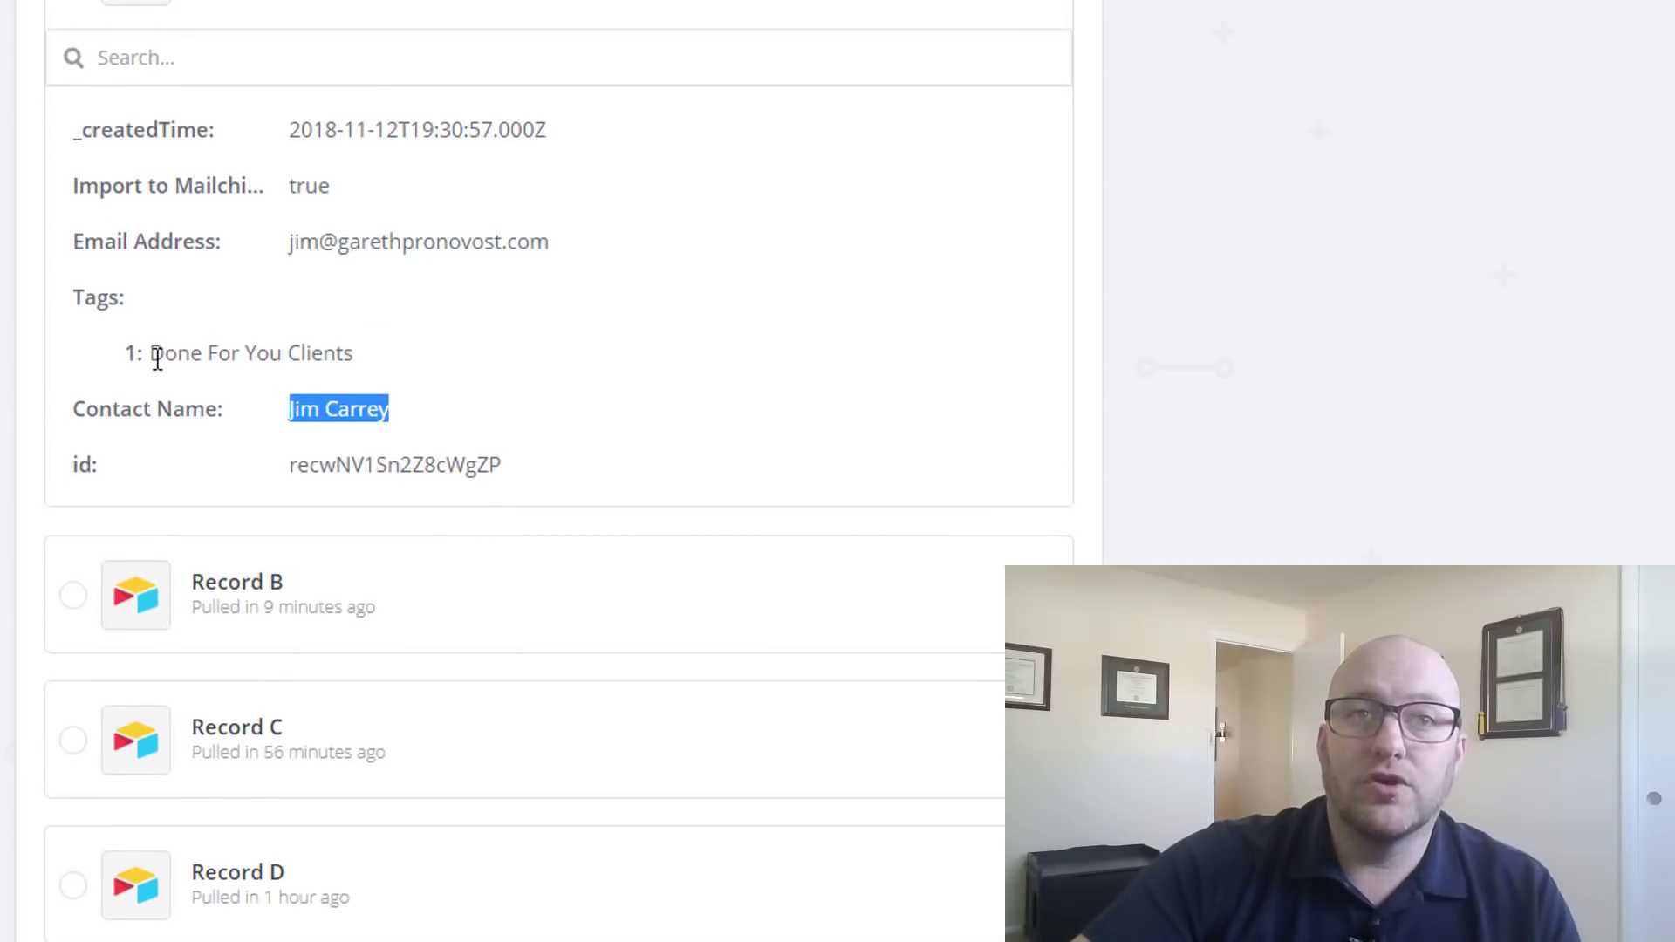
{"action": "left_click_drag", "start_coordinate": [157, 358], "coordinate": [348, 356]}
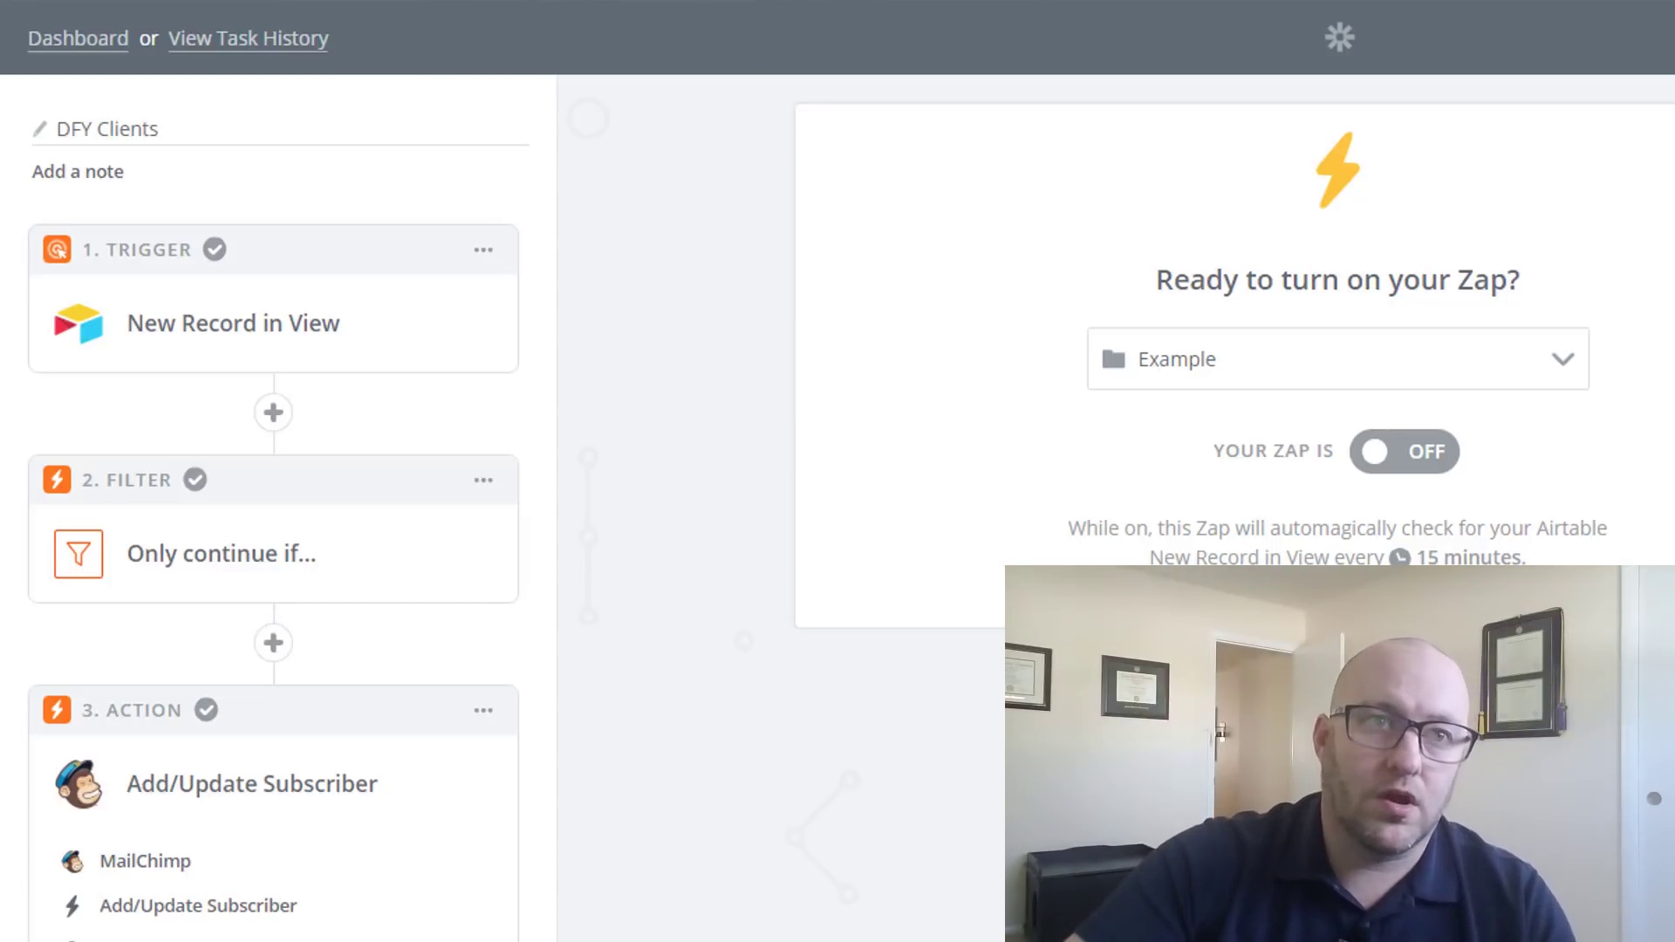
Step: Test the Tags exactly matches Done For You Clients filter, confirming the Zap would have continued
{"action": "left_click", "coordinate": [236, 546]}
{"action": "left_click", "coordinate": [150, 685]}
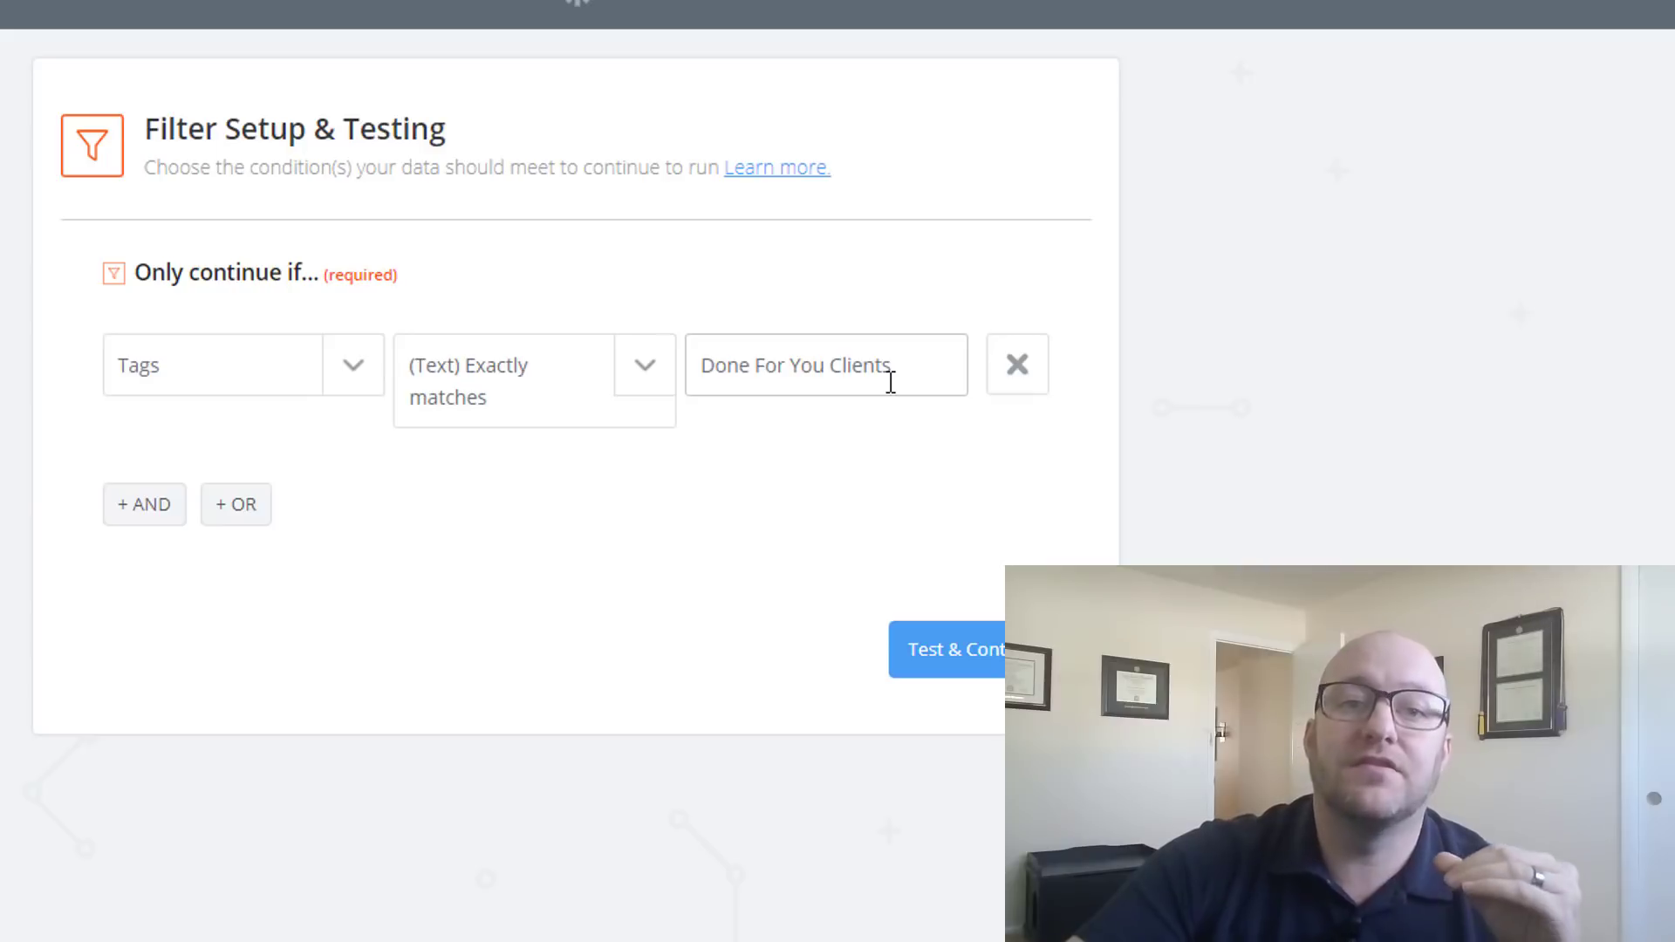
{"action": "left_click", "coordinate": [977, 665]}
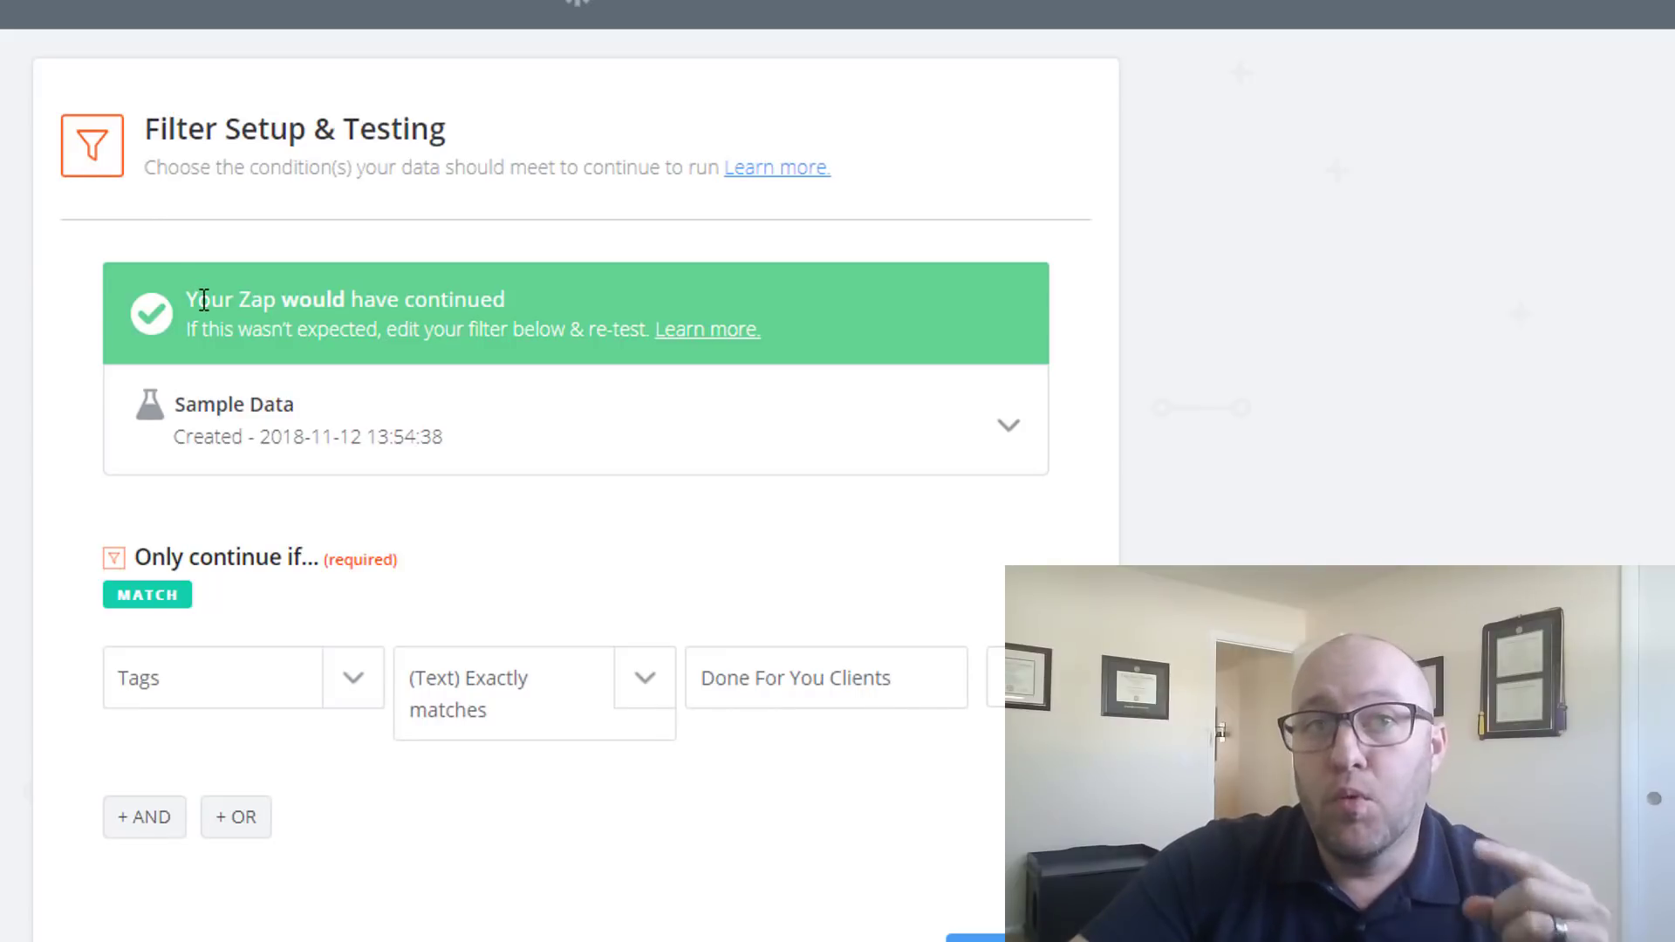
{"action": "left_click_drag", "start_coordinate": [197, 301], "coordinate": [621, 355]}
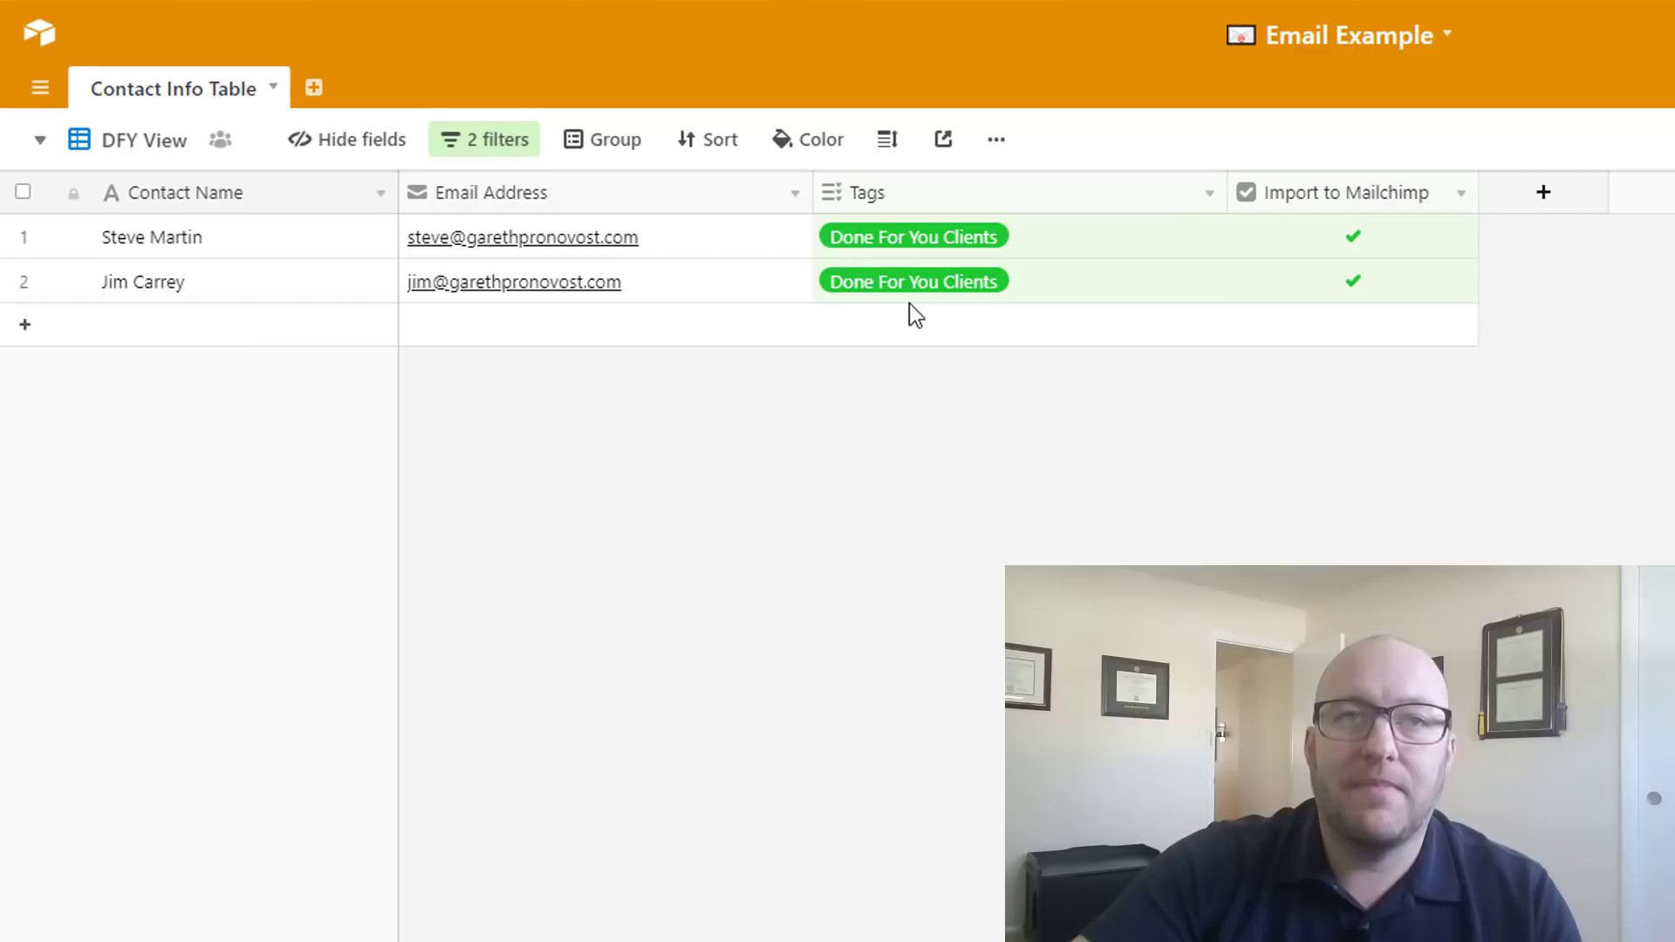
{"action": "left_click", "coordinate": [1064, 278]}
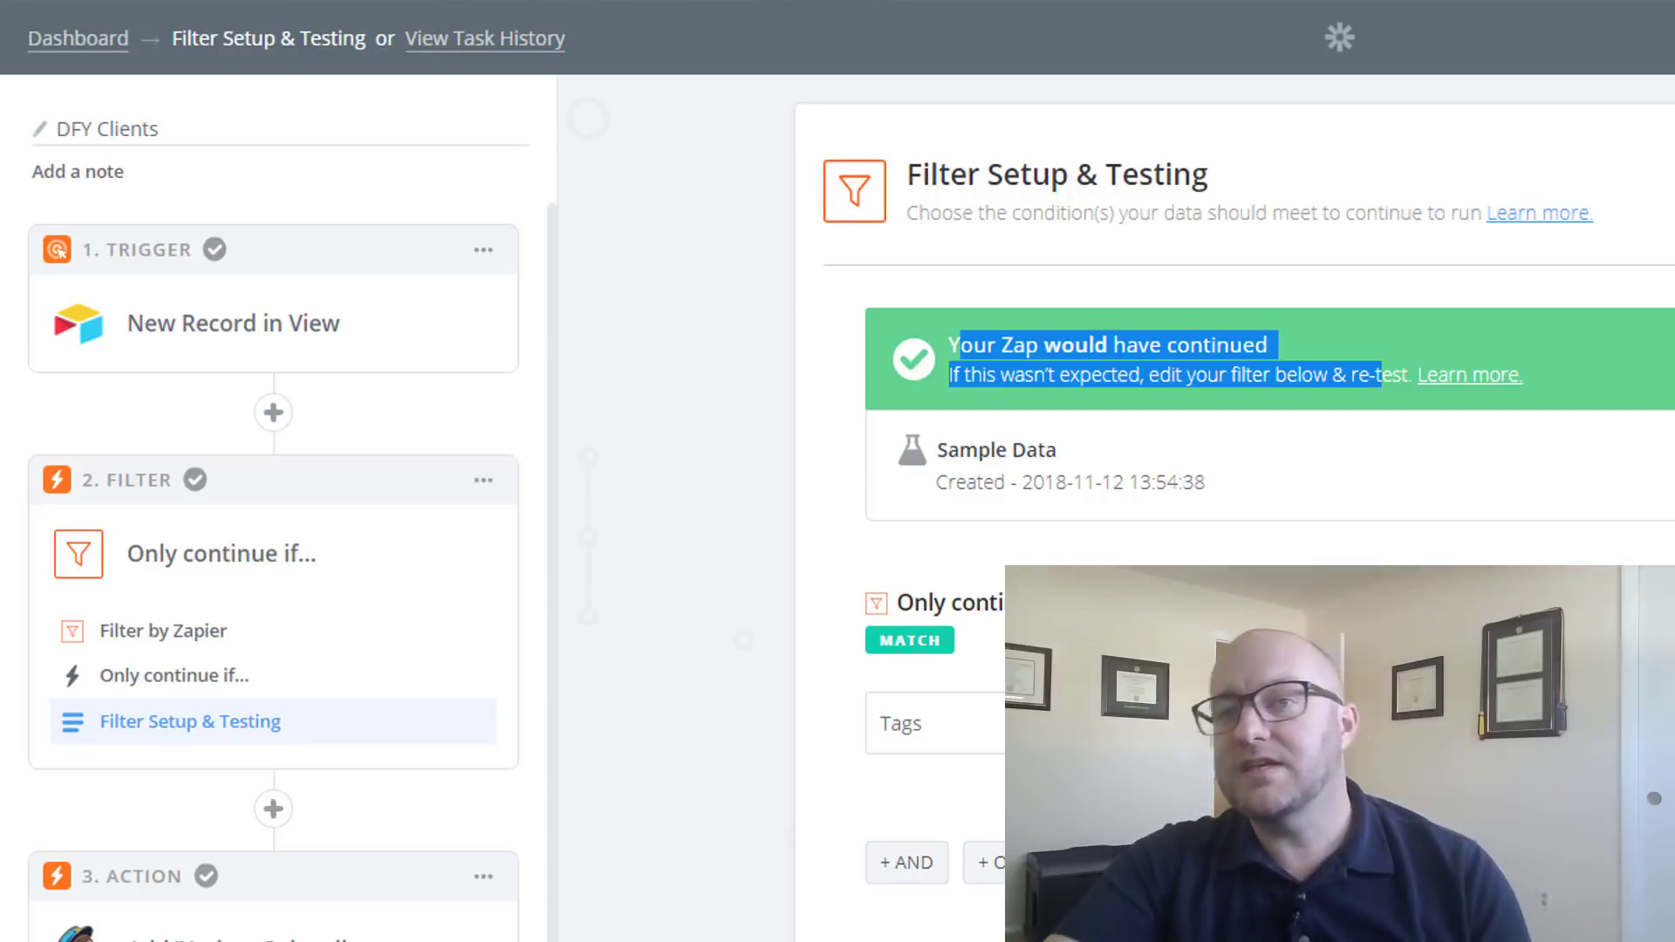
Step: Open the Mailchimp Add/Update Subscriber template and review its fields
{"action": "left_click", "coordinate": [437, 677]}
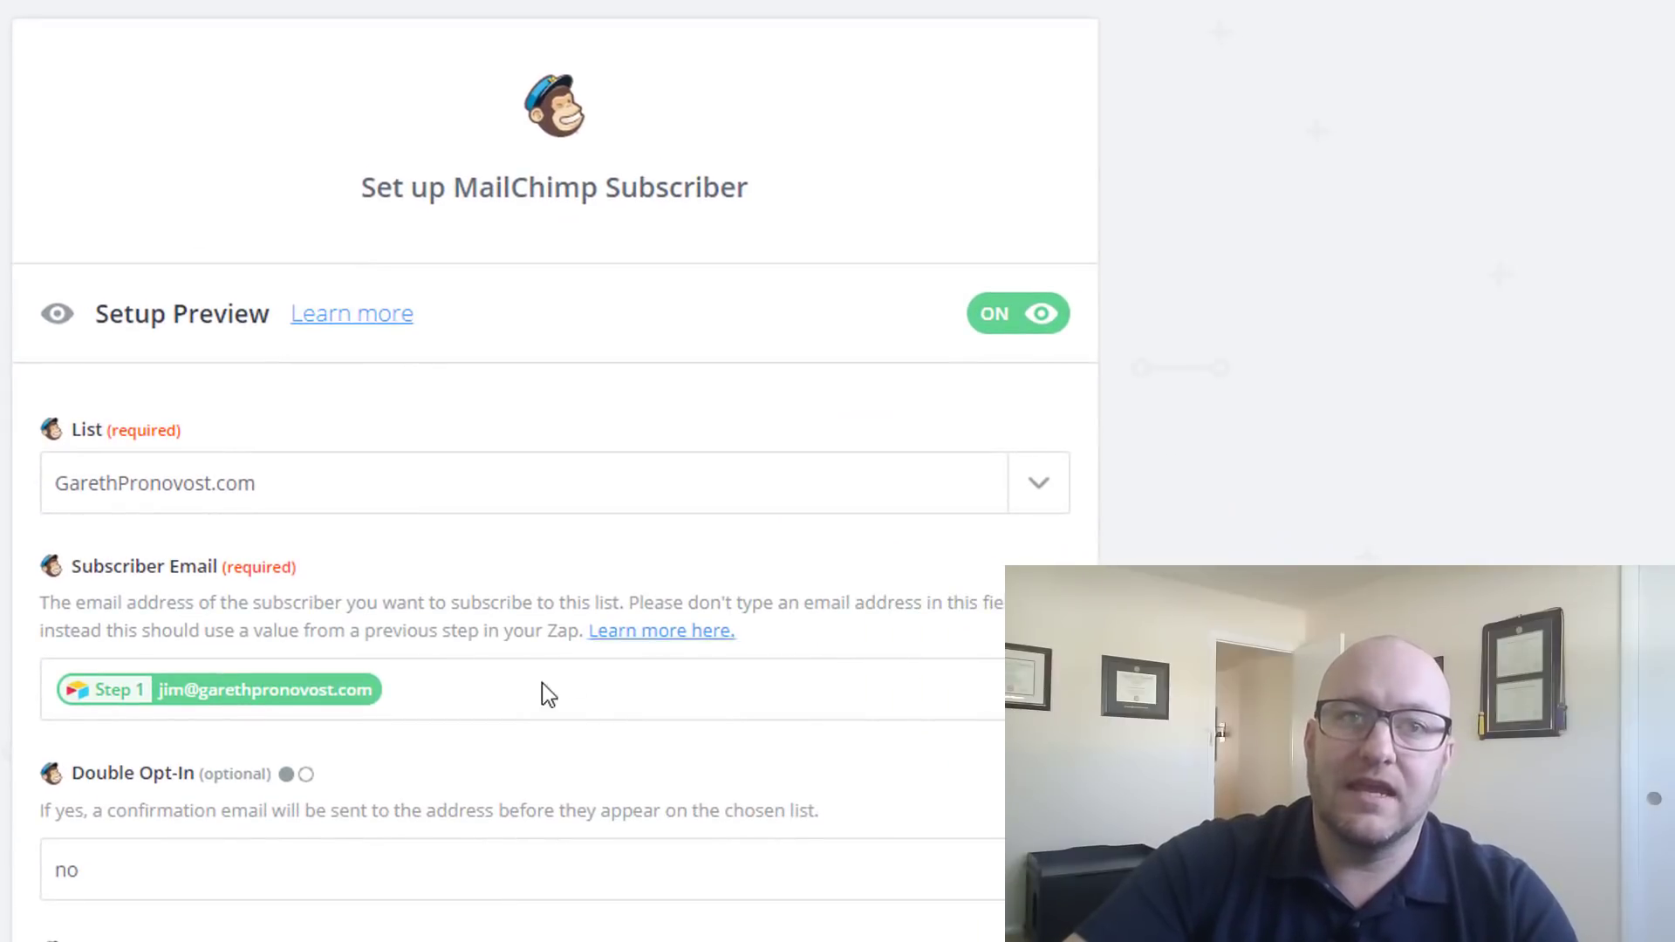
{"action": "scroll", "coordinate": [636, 647], "scroll_direction": "down", "scroll_amount": 6}
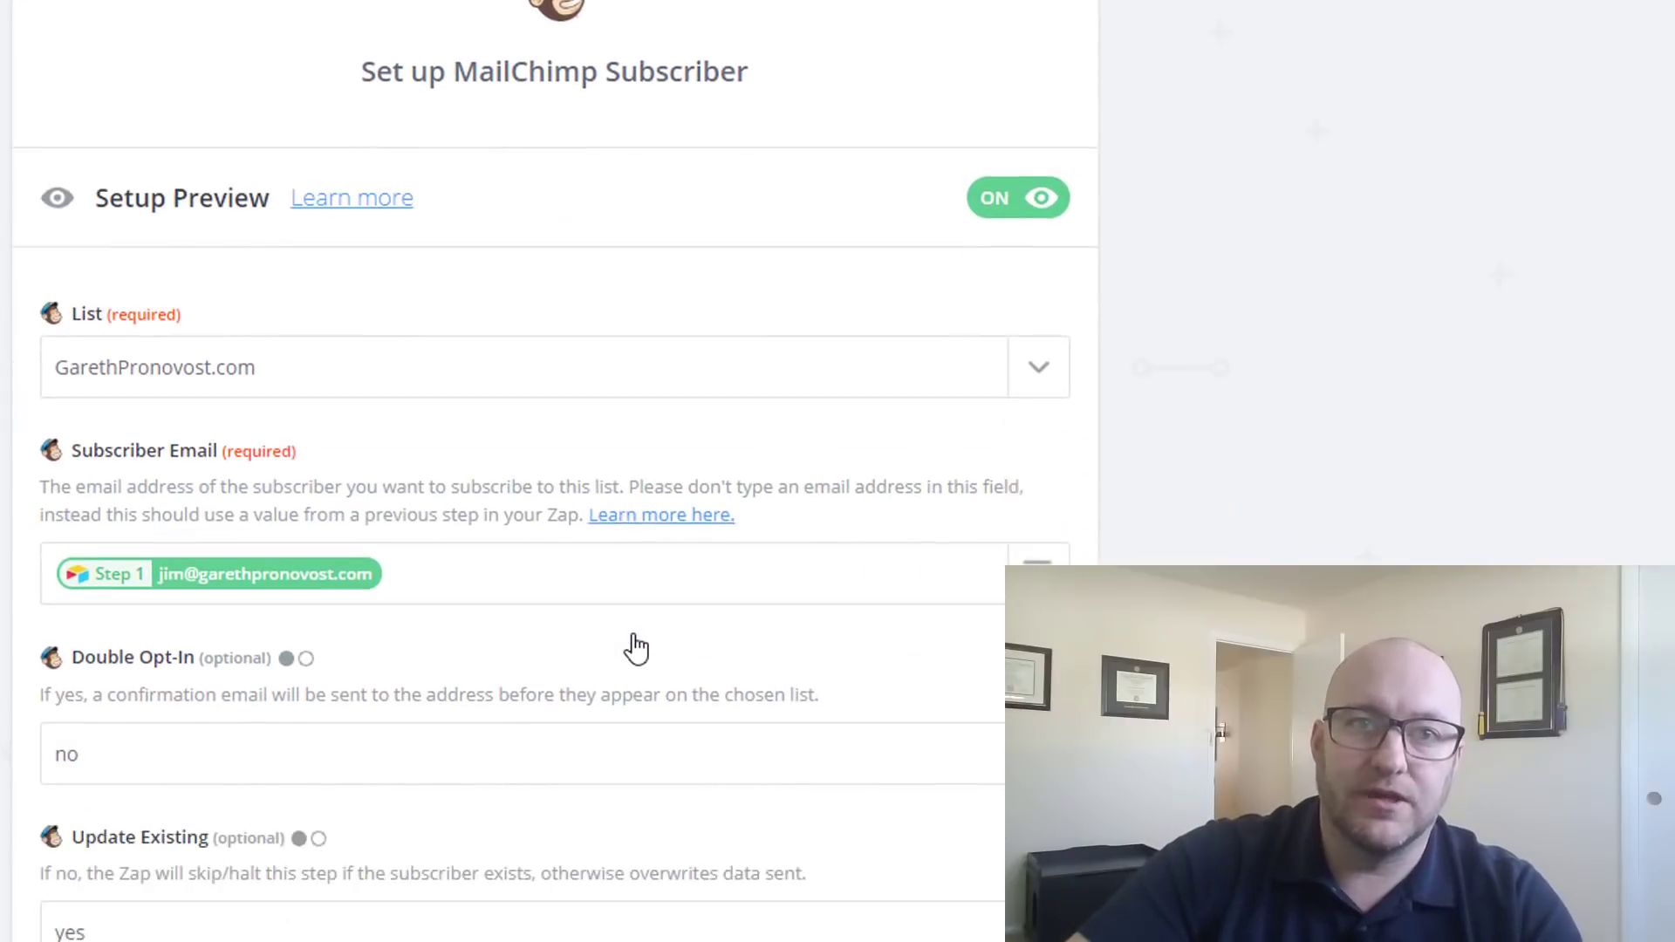
{"action": "scroll", "coordinate": [264, 338], "scroll_direction": "up", "scroll_amount": 3}
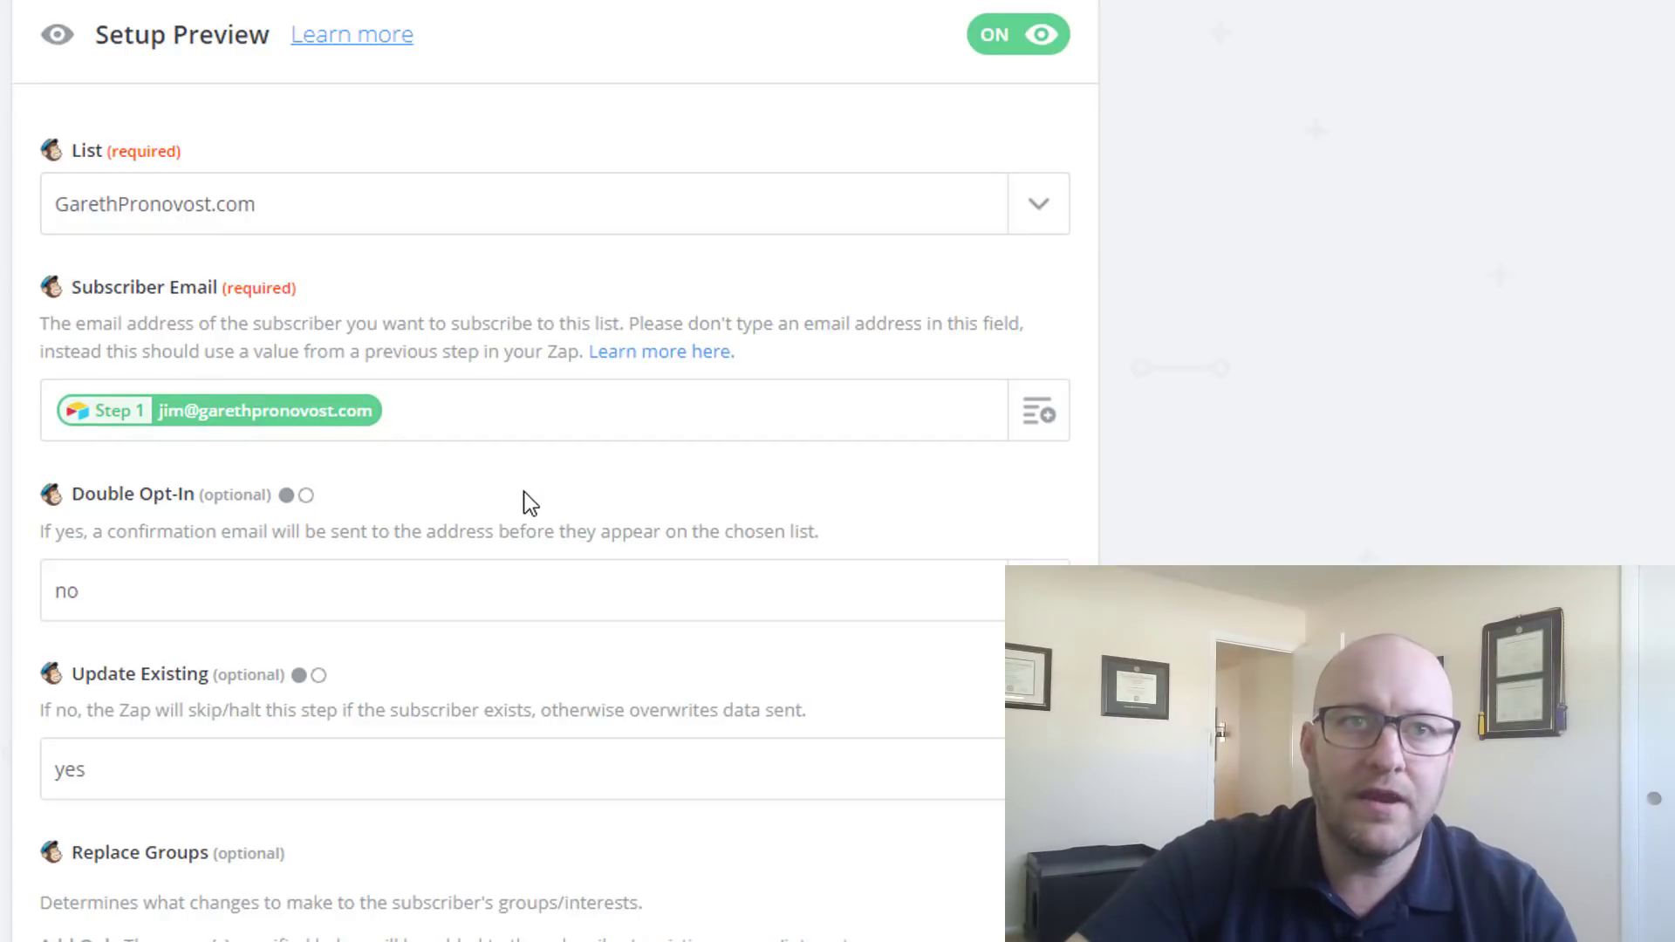
{"action": "scroll", "coordinate": [524, 491], "scroll_direction": "down", "scroll_amount": 3}
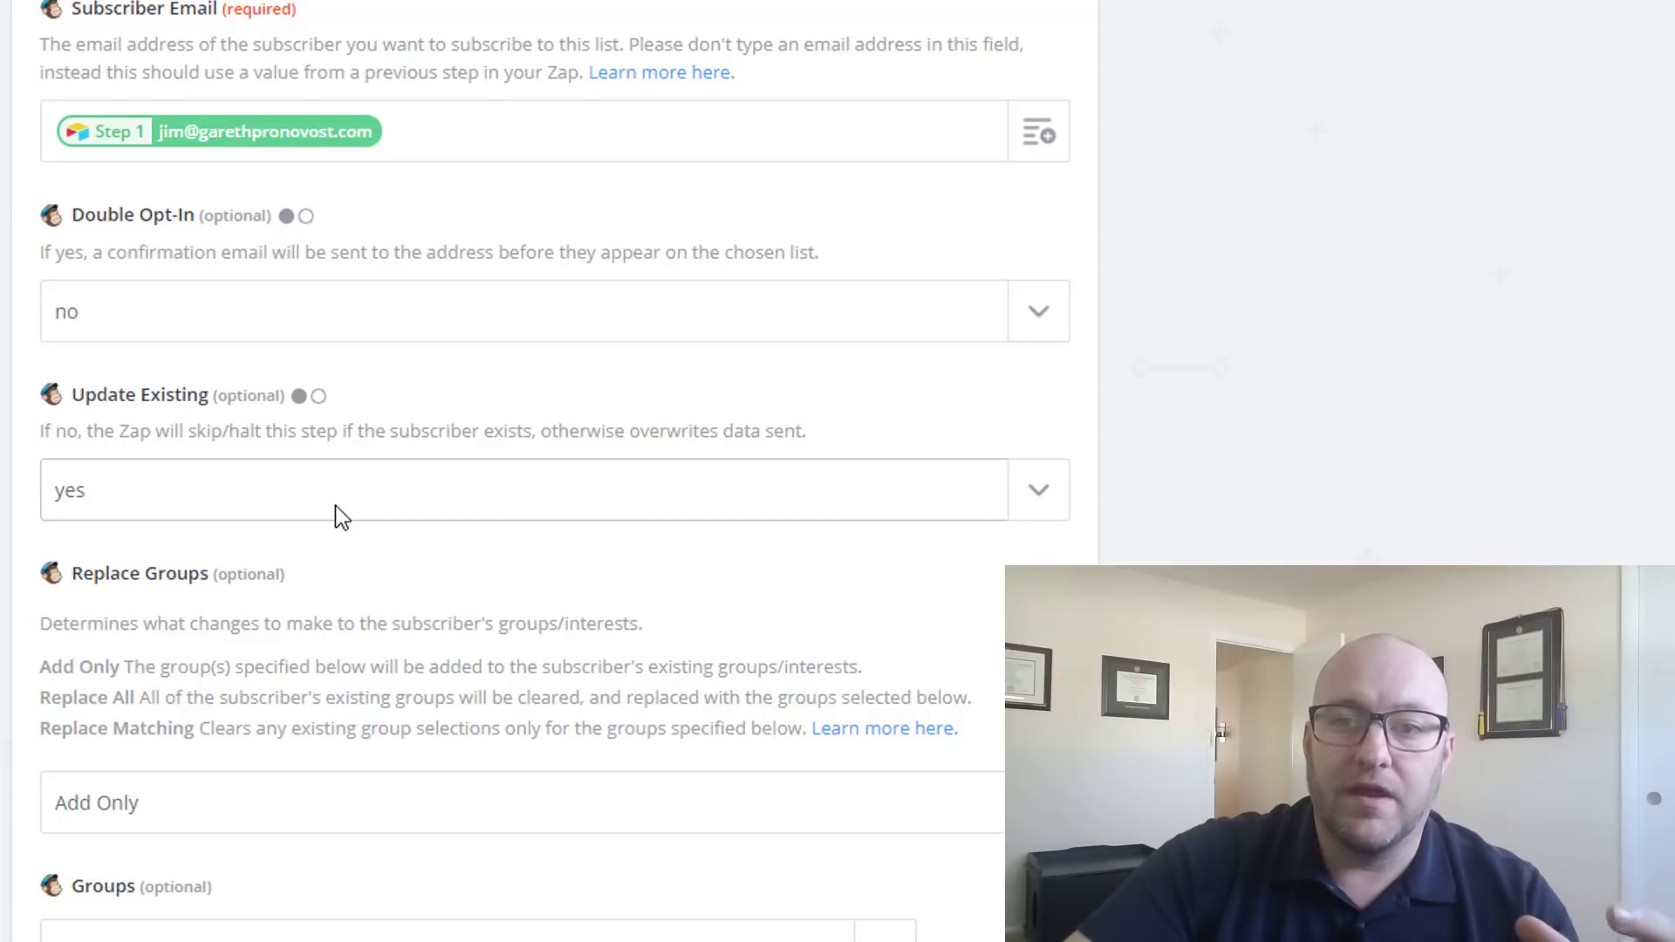
{"action": "scroll", "coordinate": [335, 505], "scroll_direction": "down", "scroll_amount": 5}
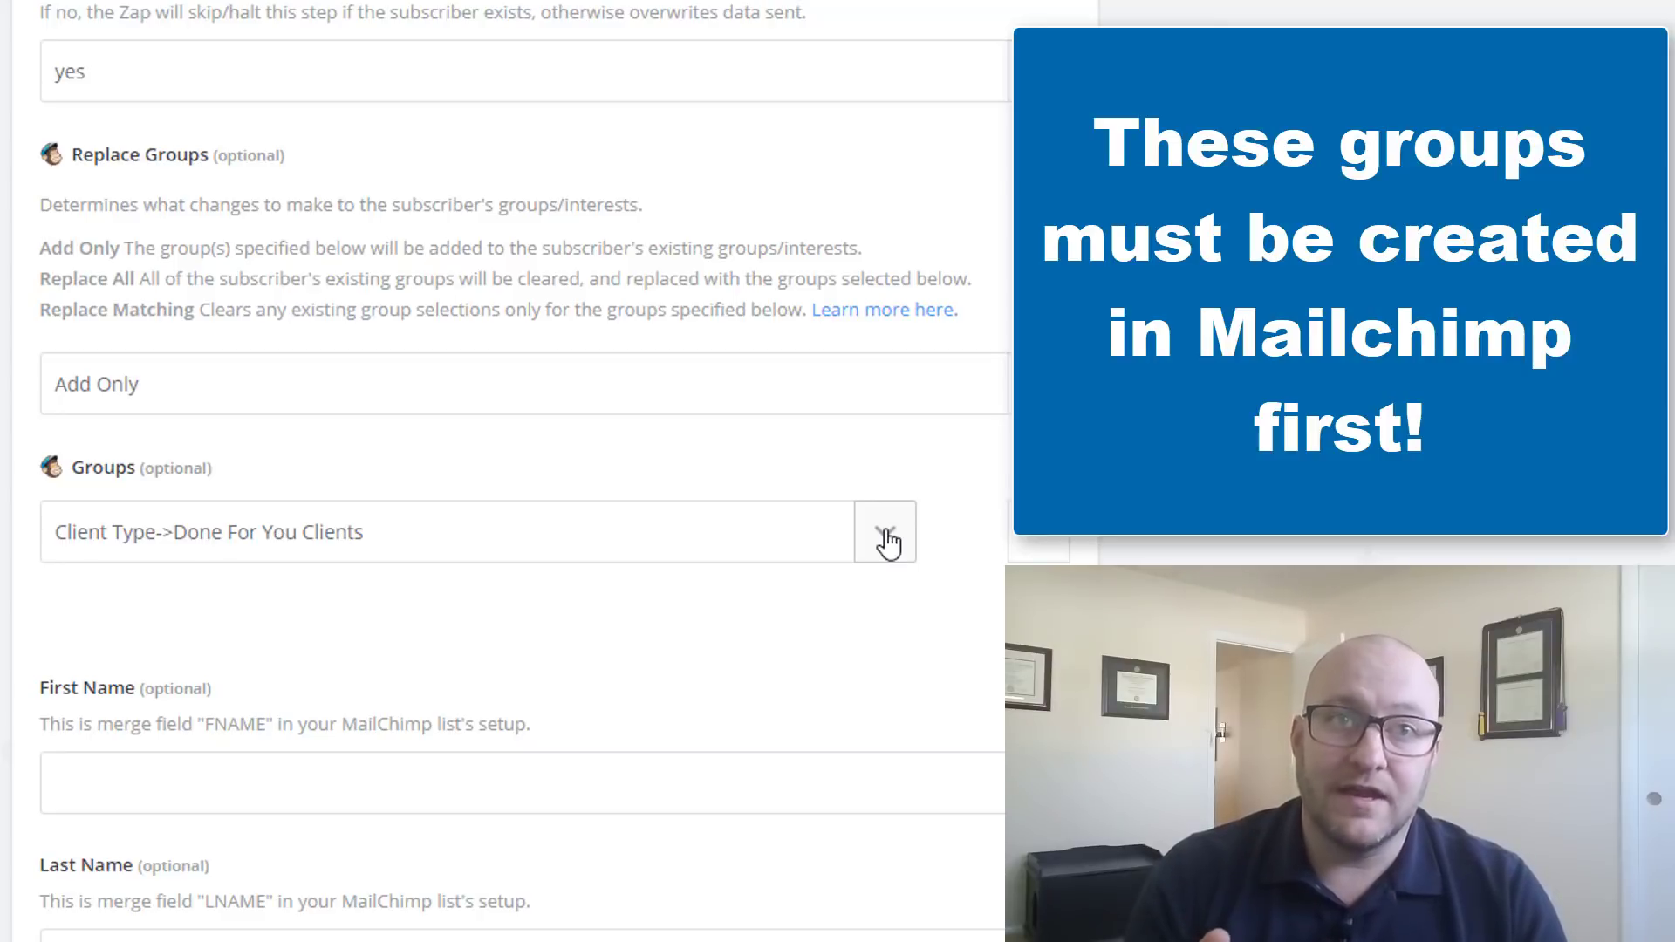
Step: Choose the Client Type->Done For You Clients group and submit the step
{"action": "left_click", "coordinate": [886, 536]}
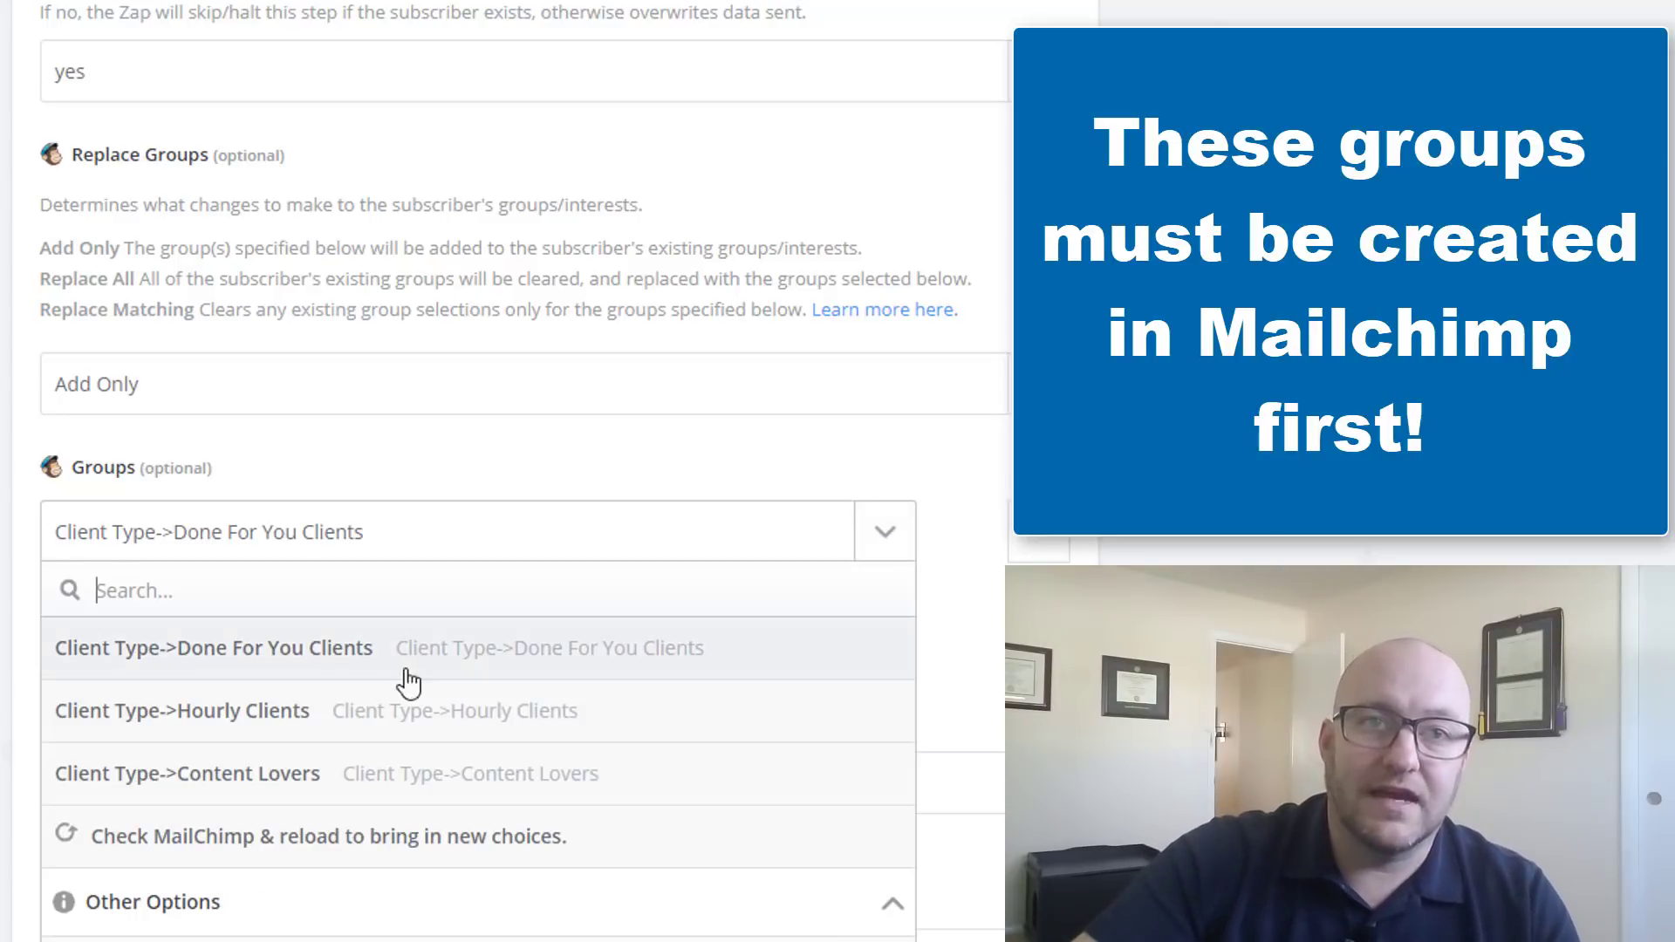
{"action": "left_click", "coordinate": [288, 661]}
{"action": "scroll", "coordinate": [149, 423], "scroll_direction": "down", "scroll_amount": 5}
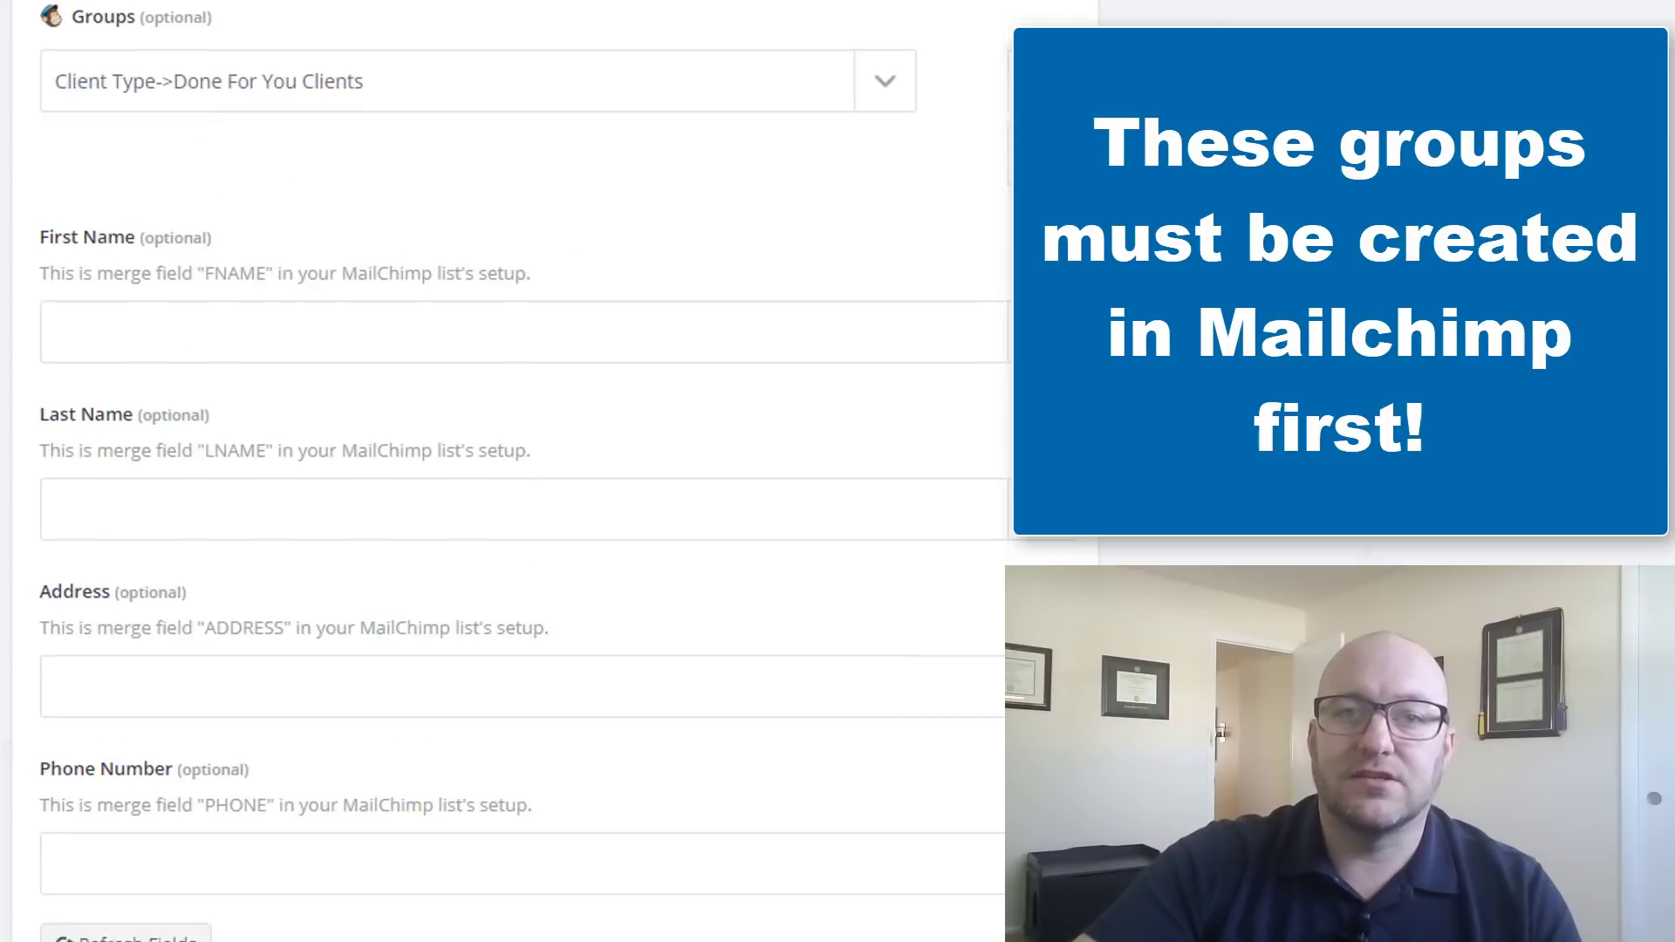
{"action": "left_click", "coordinate": [149, 327]}
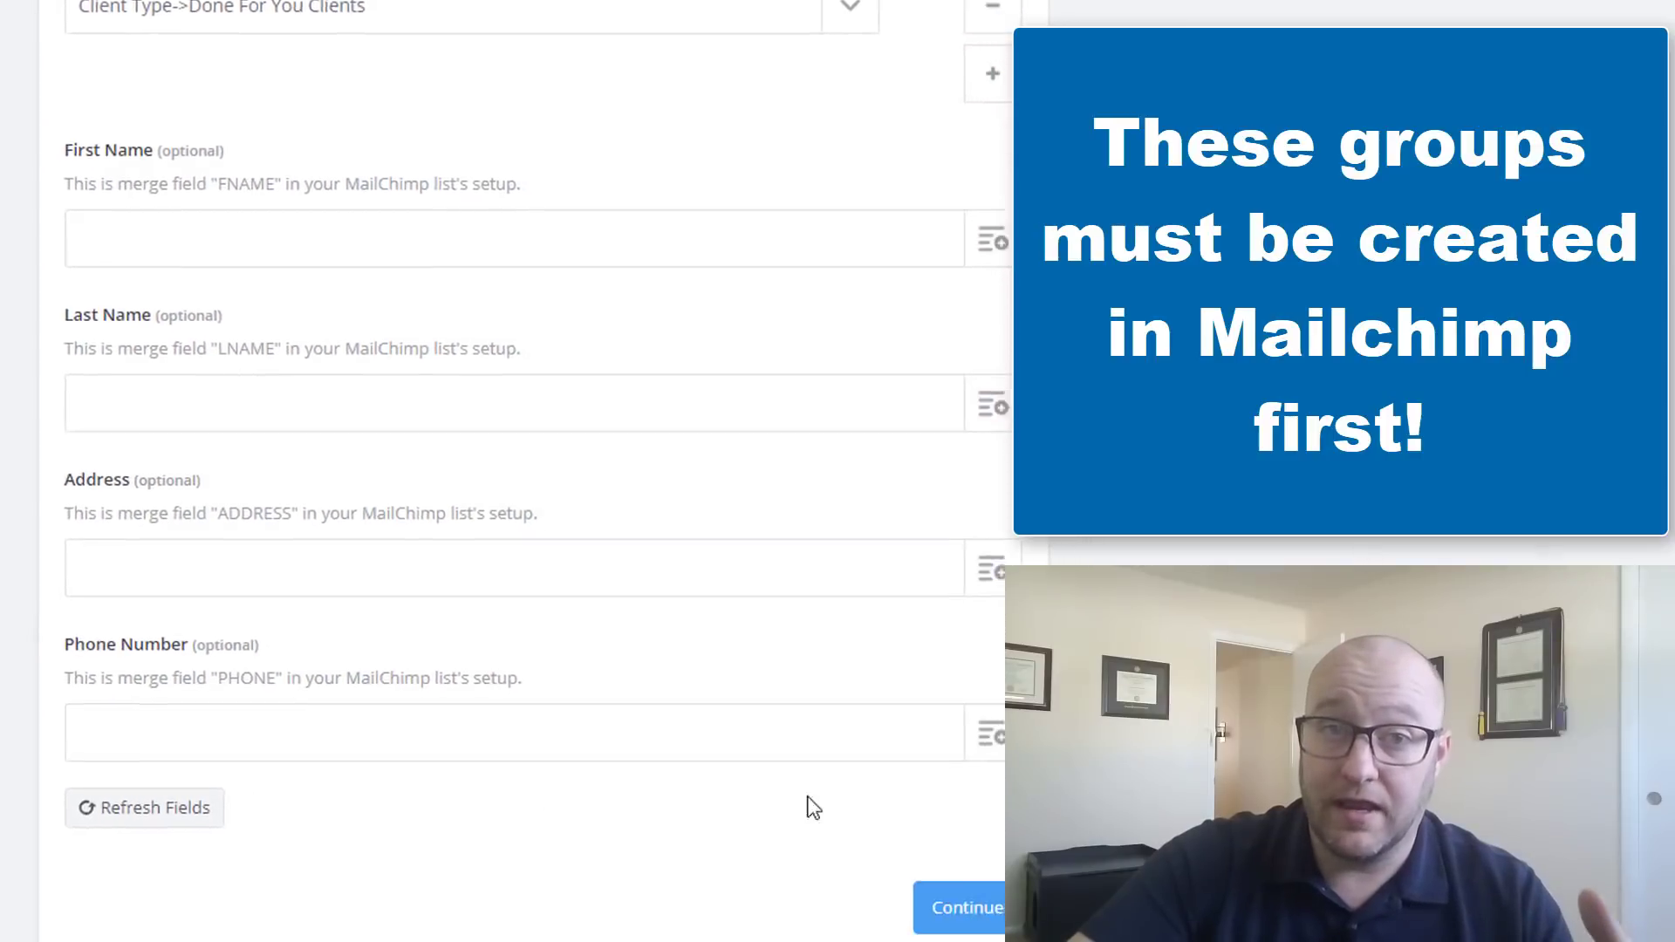
{"action": "scroll", "coordinate": [813, 807], "scroll_direction": "down", "scroll_amount": 2}
Step: Save the subscriber step and resend the test contact to Mailchimp until the test succeeds
{"action": "left_click", "coordinate": [953, 807]}
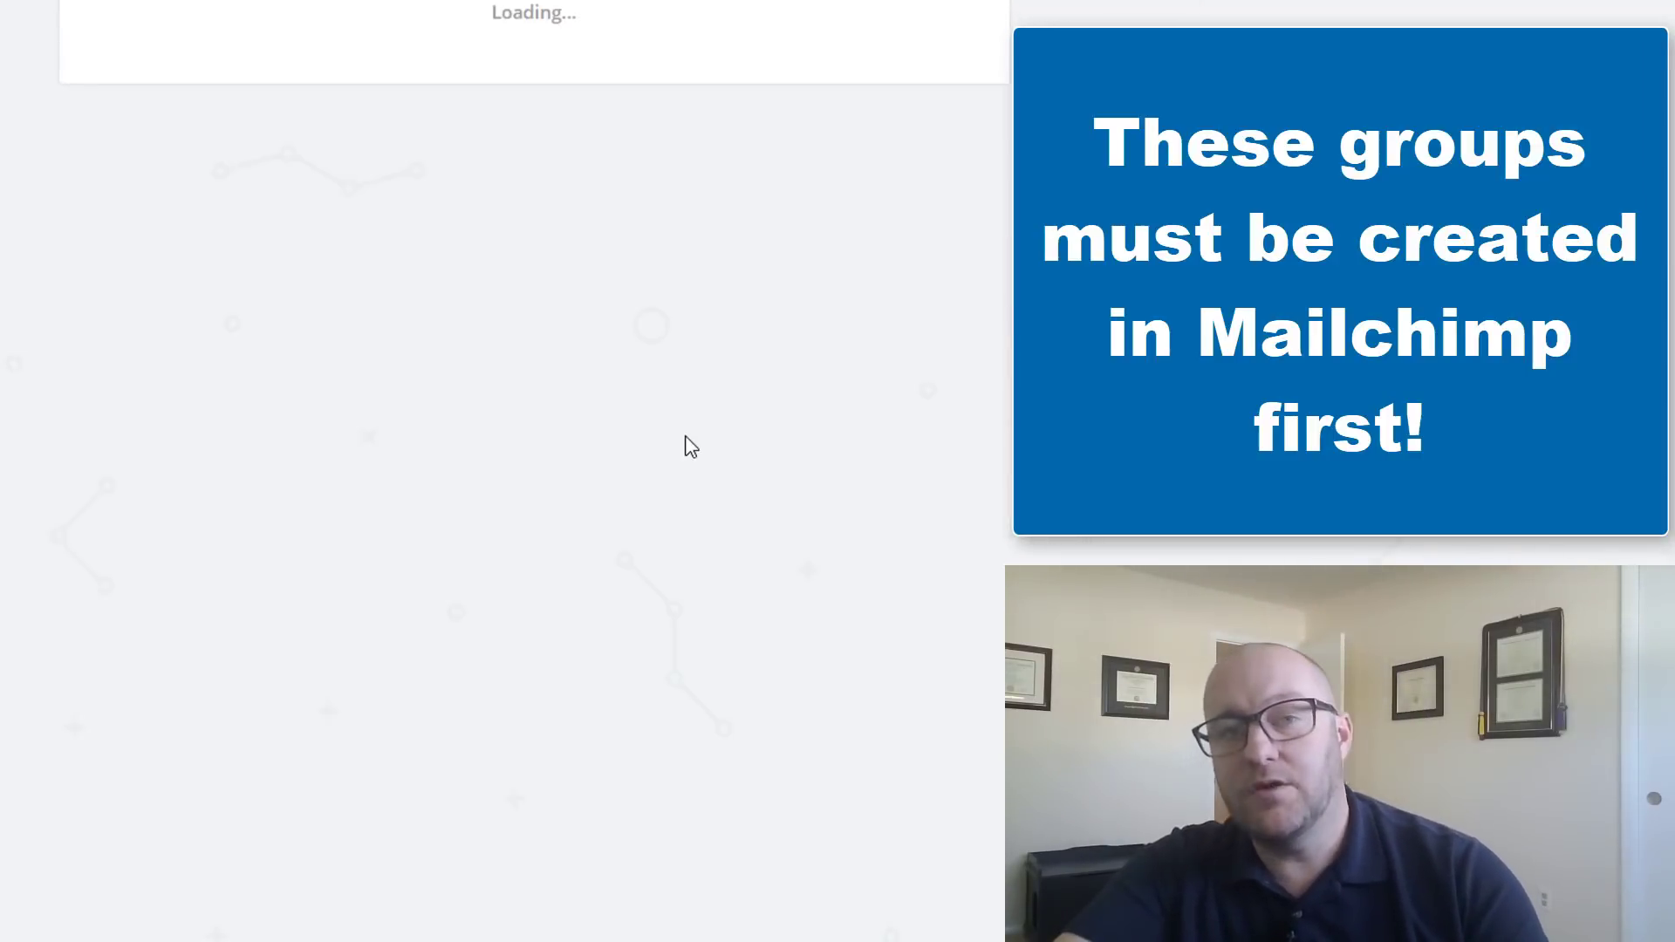
{"action": "scroll", "coordinate": [1010, 430], "scroll_direction": "down", "scroll_amount": 4}
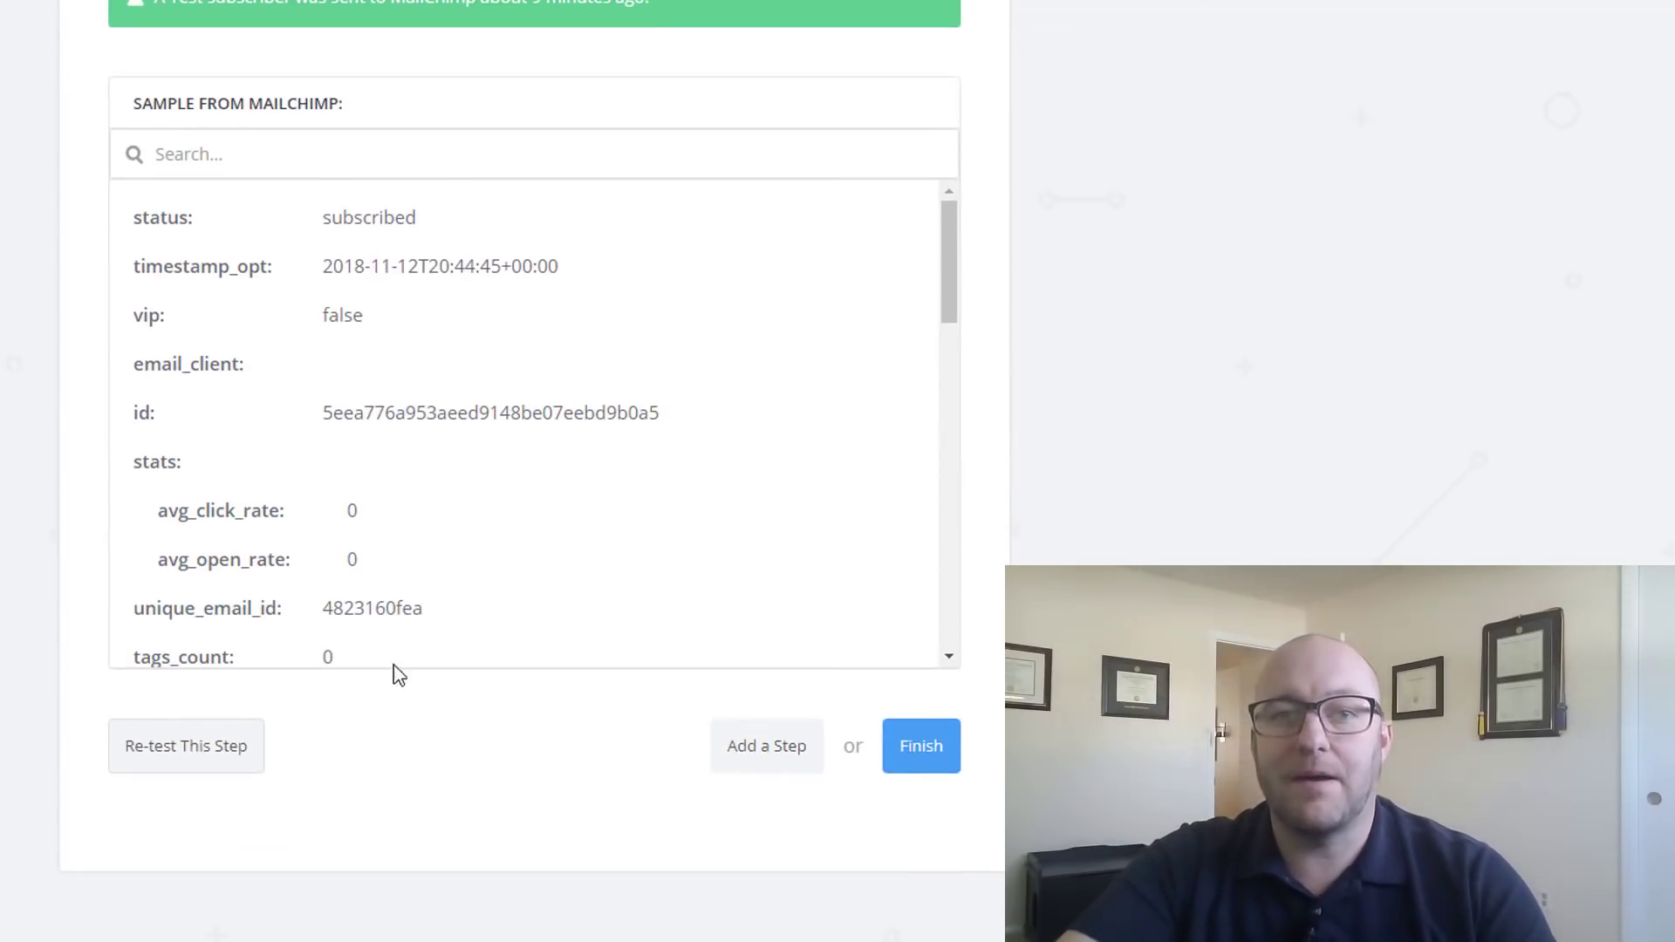
{"action": "left_click", "coordinate": [194, 749]}
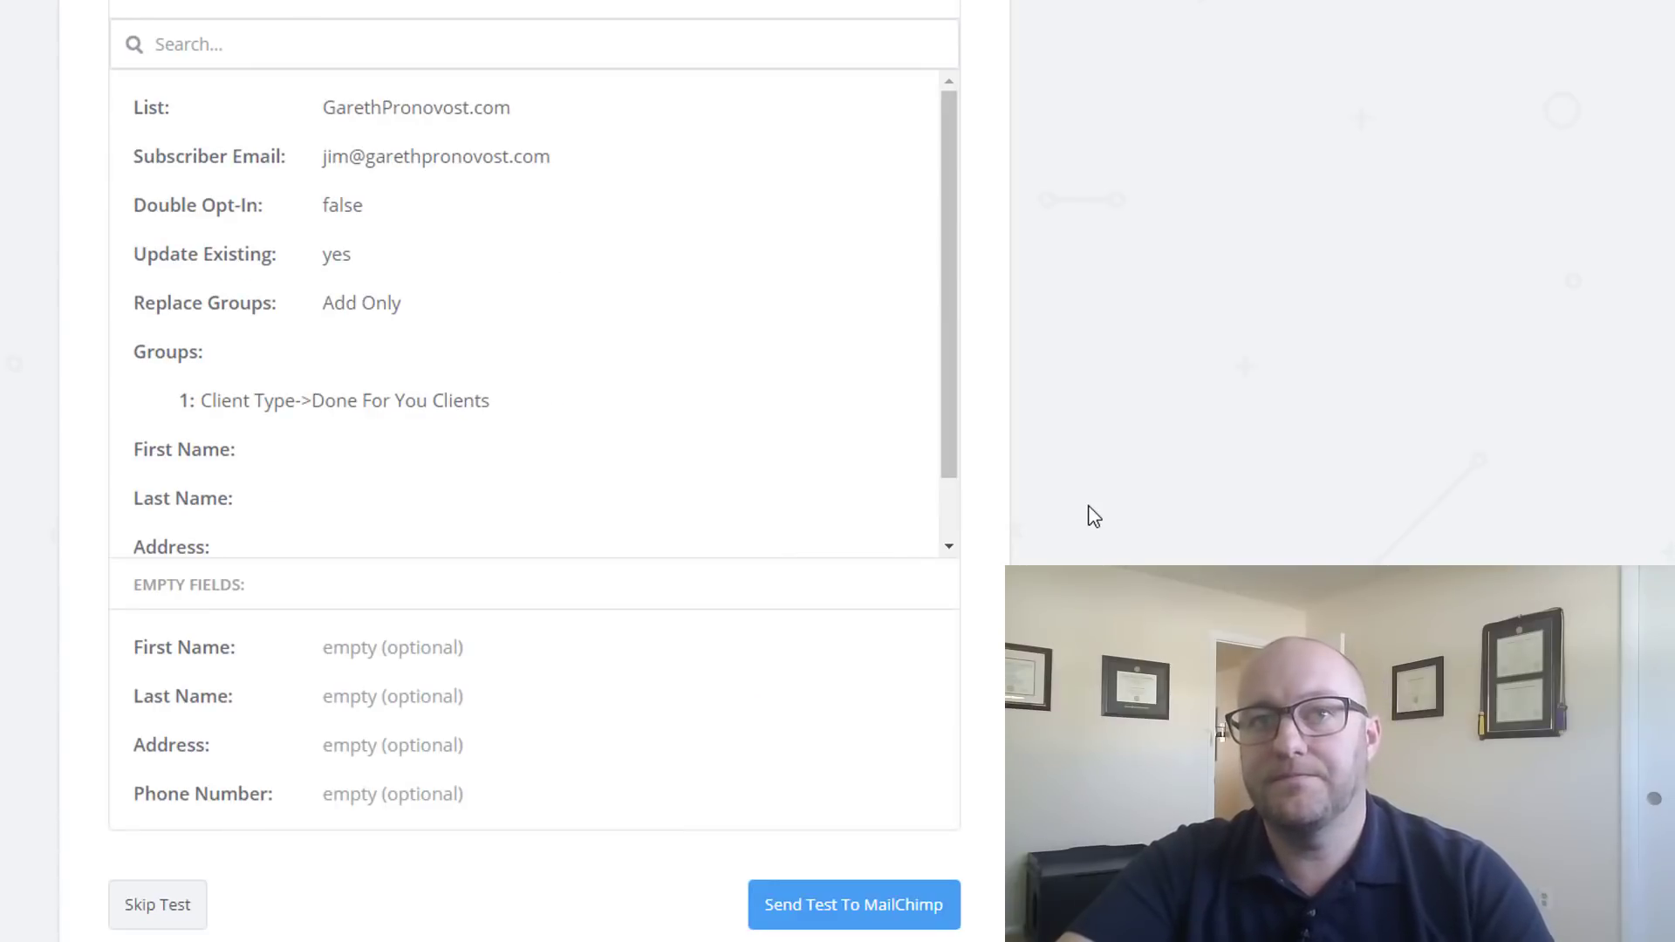
{"action": "scroll", "coordinate": [885, 740], "scroll_direction": "down", "scroll_amount": 1}
{"action": "left_click", "coordinate": [899, 782]}
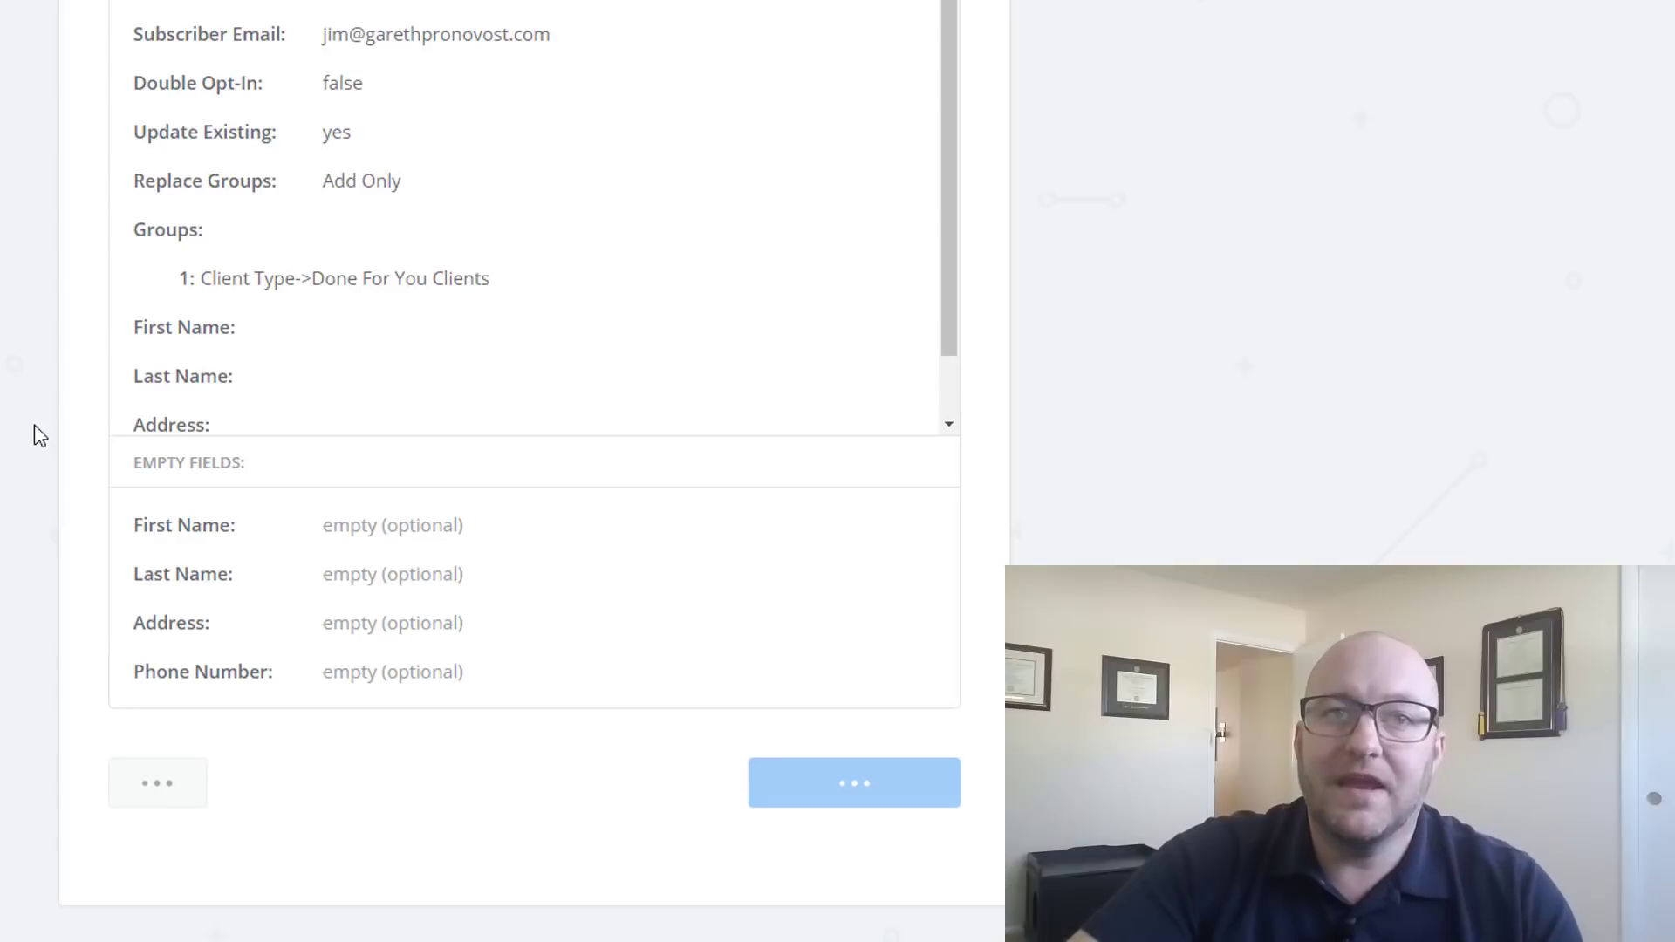
{"action": "scroll", "coordinate": [34, 426], "scroll_direction": "up", "scroll_amount": 4}
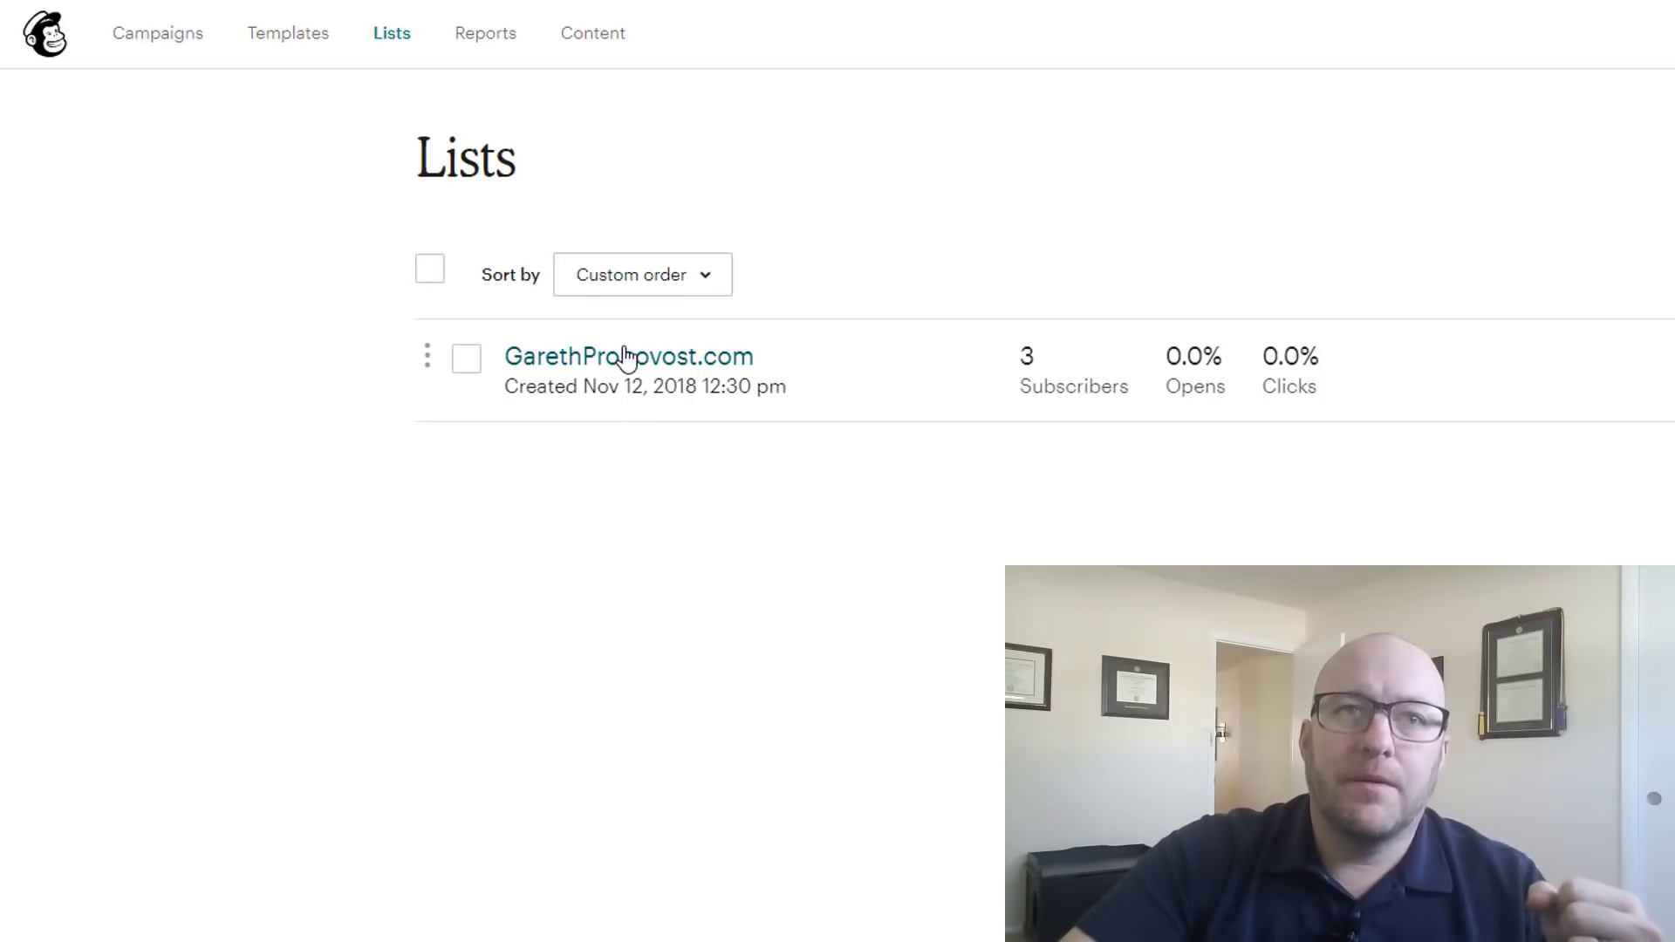
Step: Open the Mailchimp list's contacts to see the three subscribers, including the new Done For You Clients test contact
{"action": "left_click", "coordinate": [625, 358]}
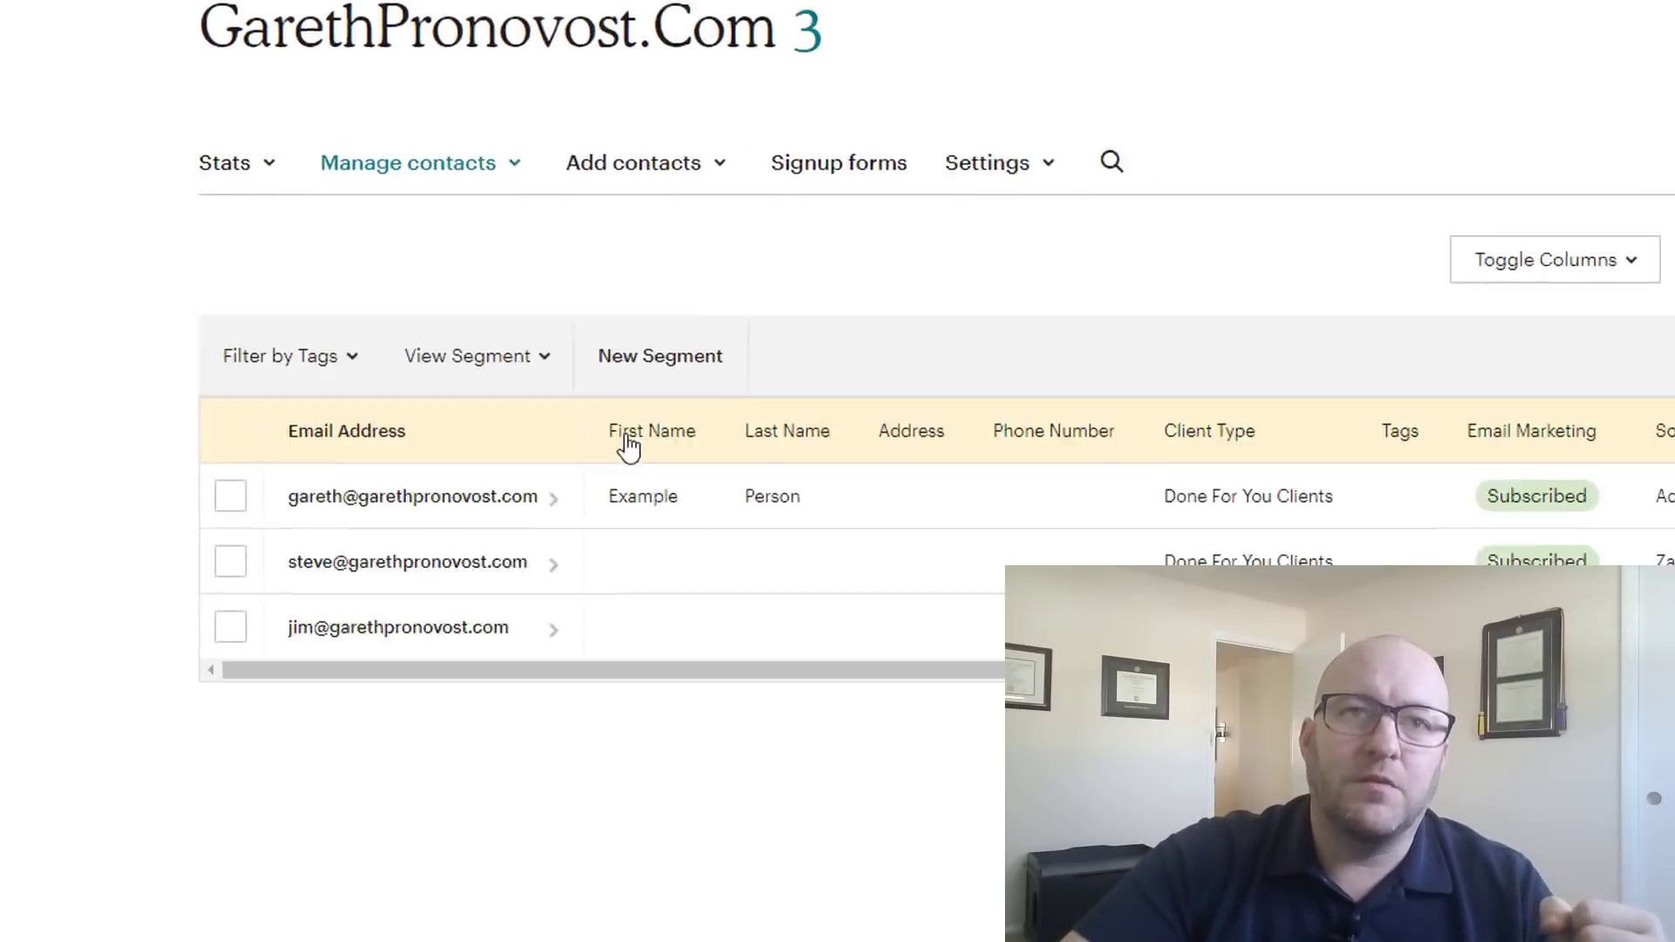